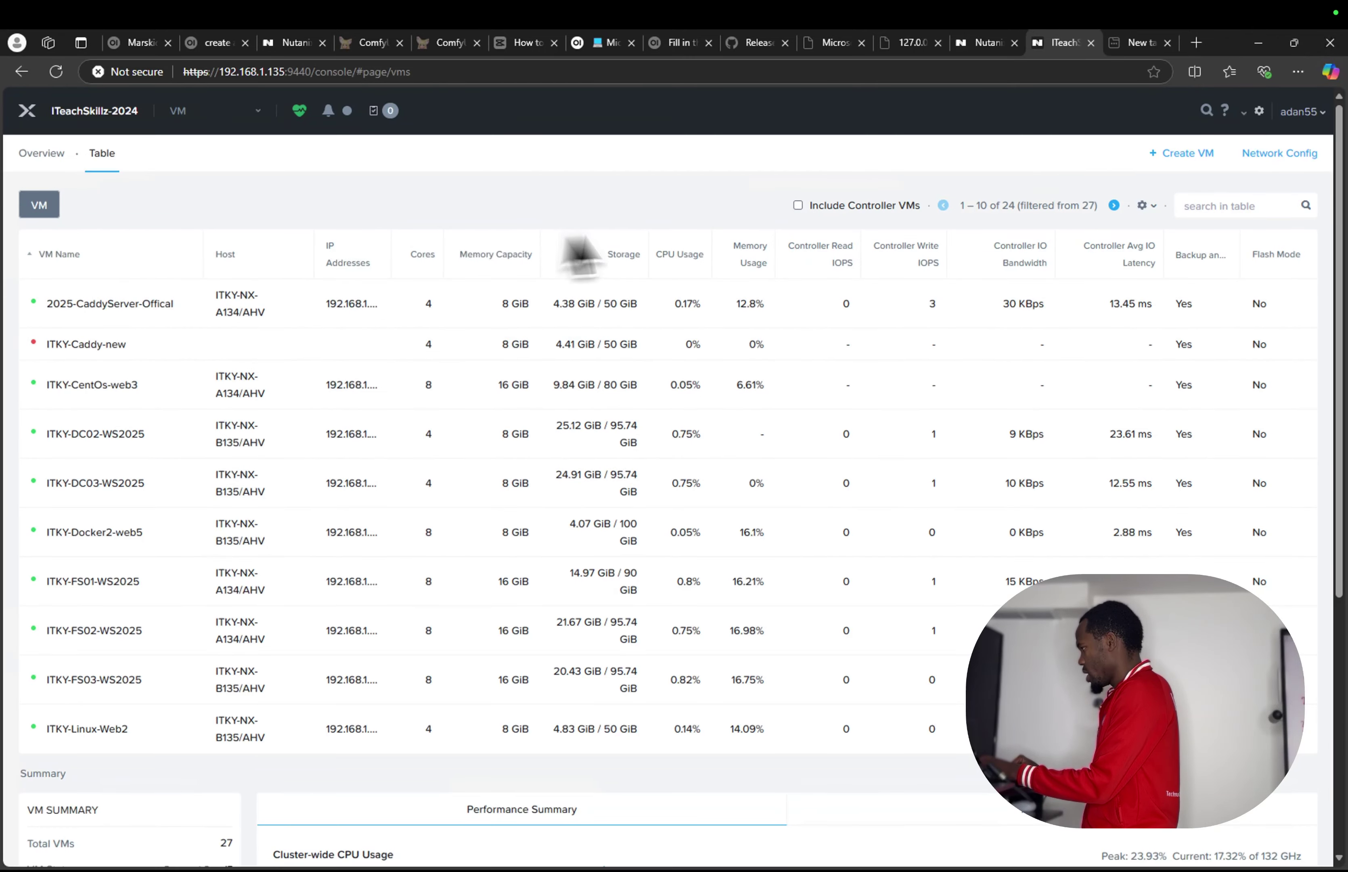
Start a new VM named ITKY-DOC01 with the description "Official Web UI for ITeach"
{"action": "left_click", "coordinate": [1166, 156]}
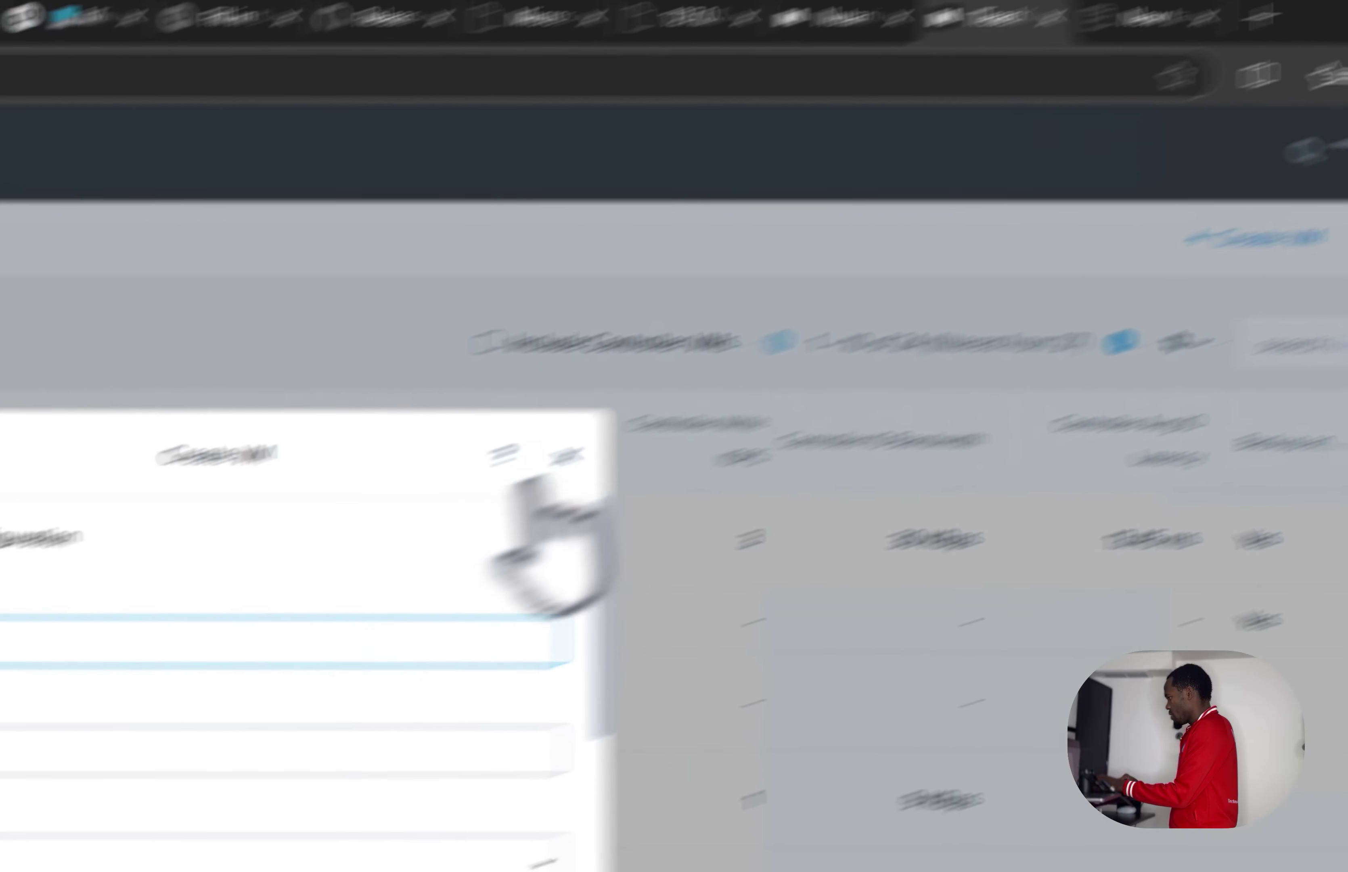
{"action": "type", "text": "IT"}
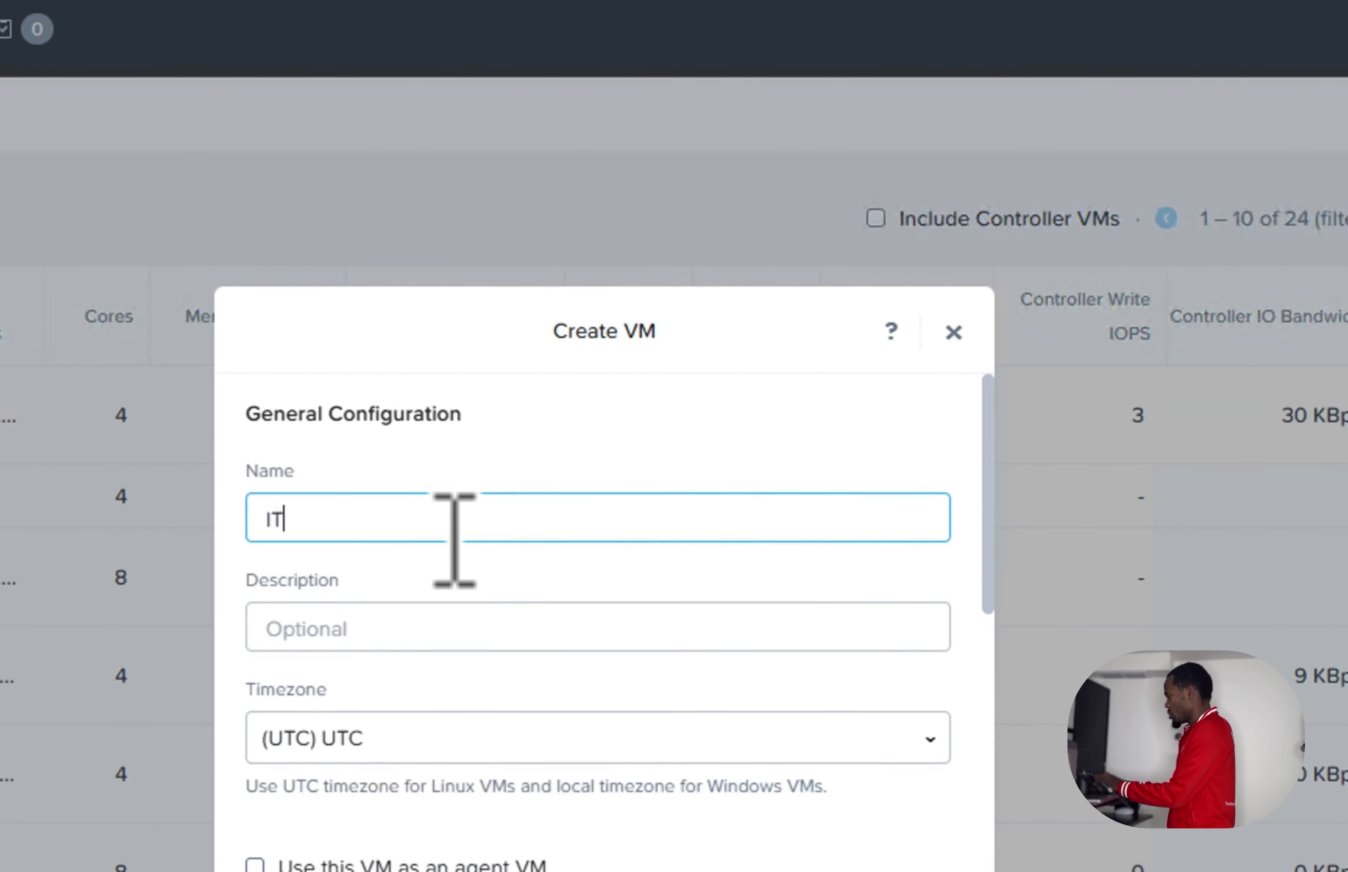
{"action": "type", "text": "KY"}
{"action": "type", "text": "-D"}
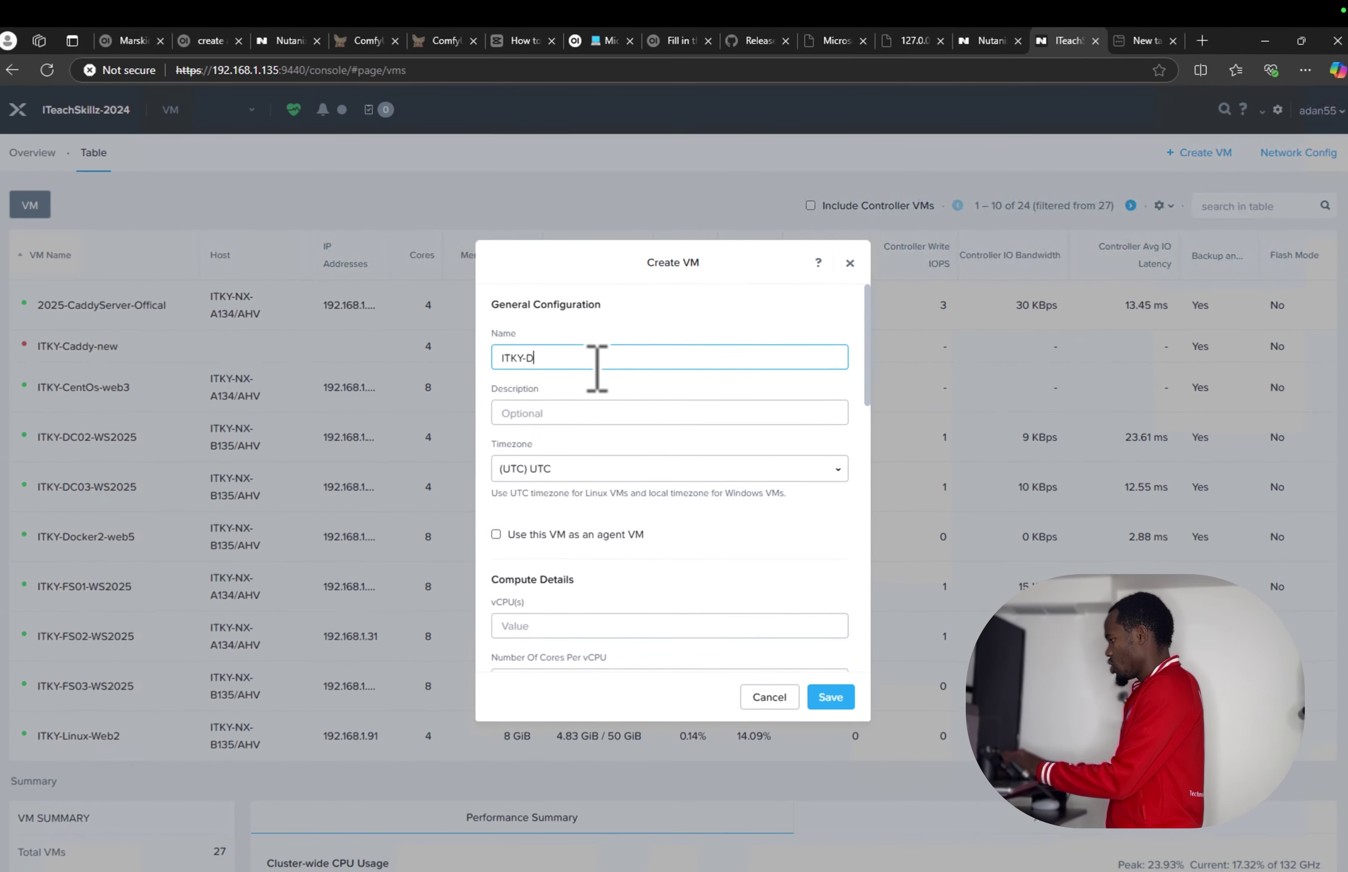
{"action": "type", "text": "OC01"}
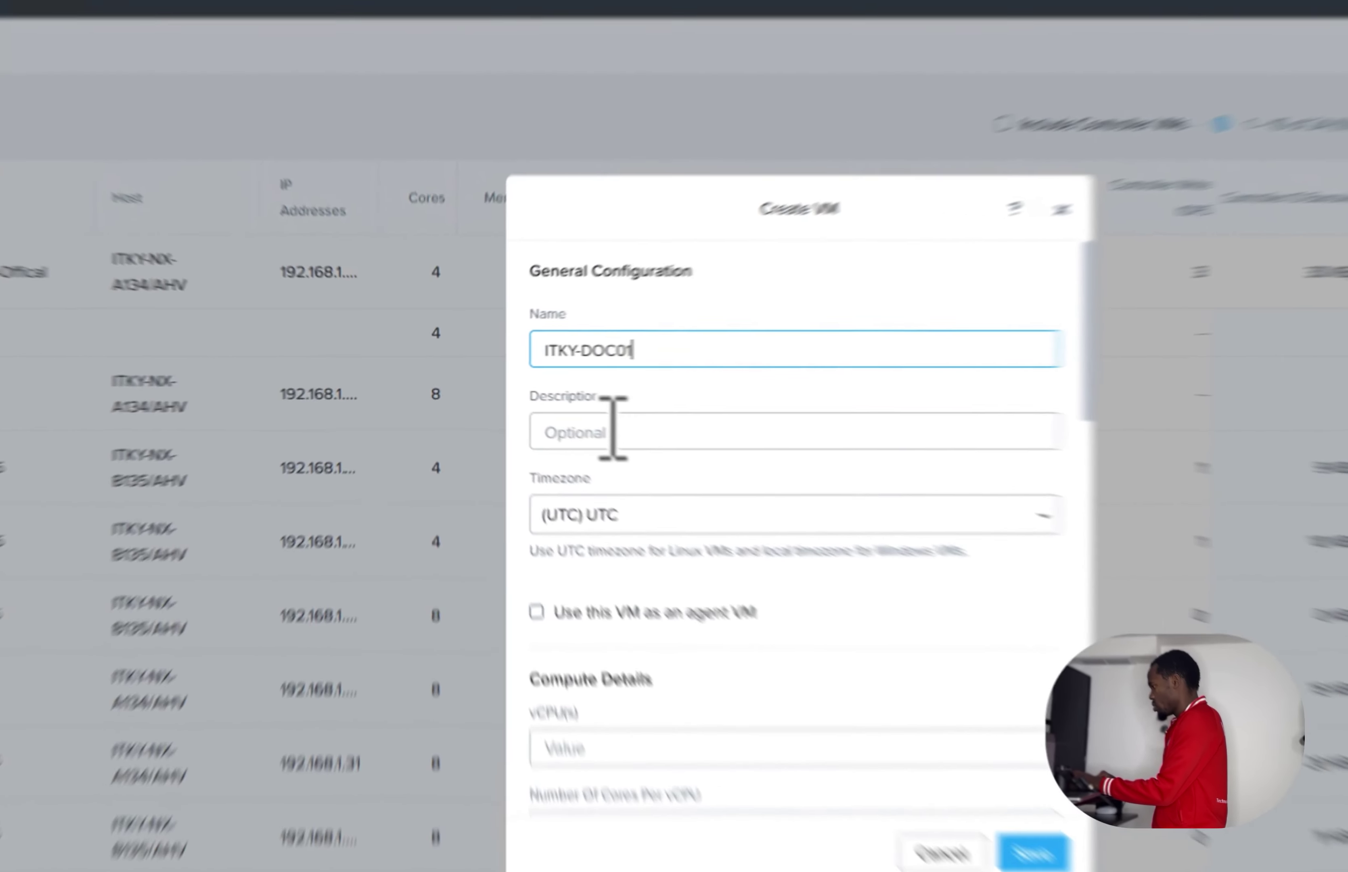
{"action": "left_click", "coordinate": [544, 408]}
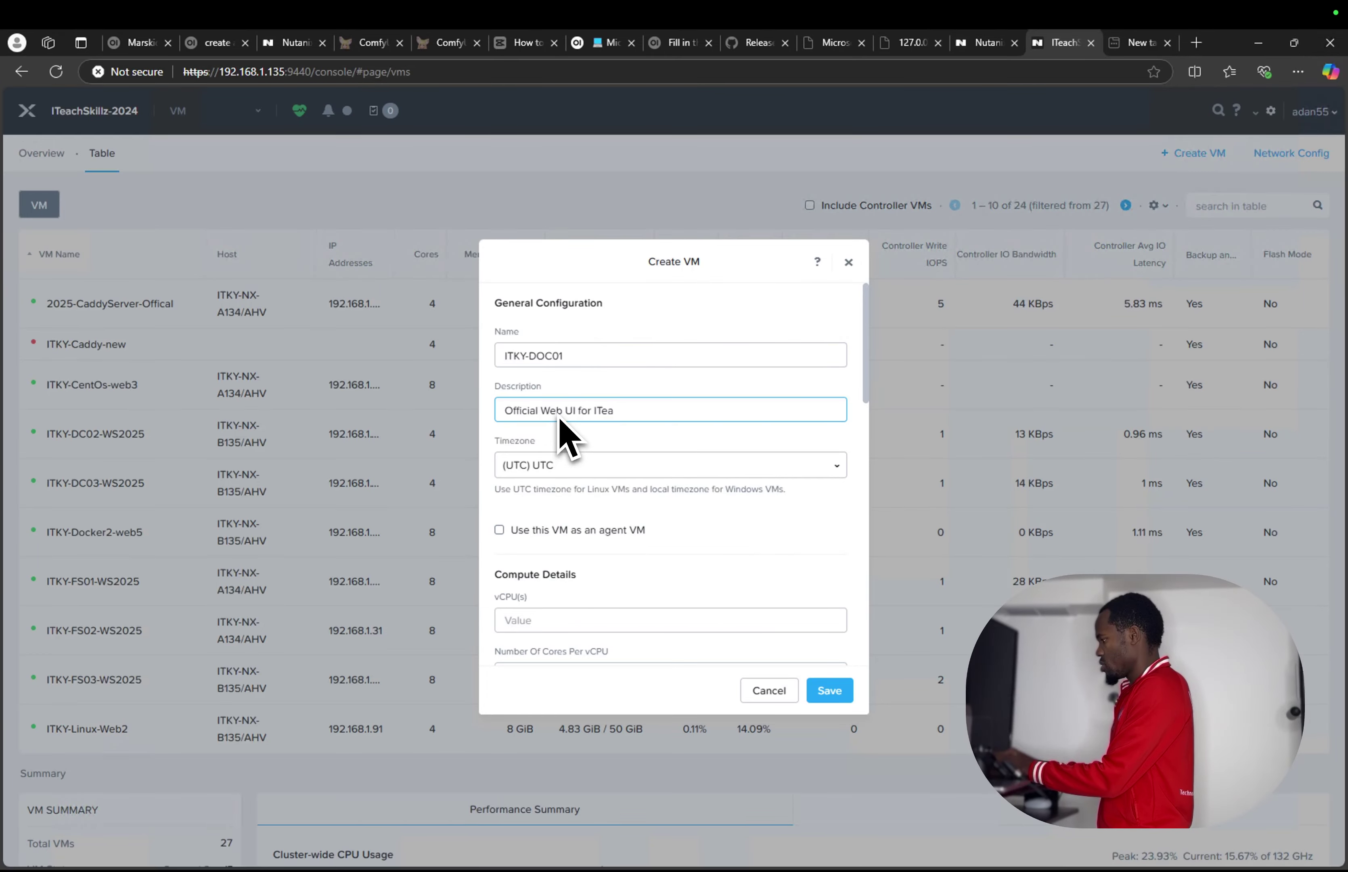
Set the VM's compute details to 4 vCPUs, 2 cores per vCPU and 16 GiB of memory
{"action": "scroll", "coordinate": [573, 508], "scroll_direction": "down", "scroll_amount": 3}
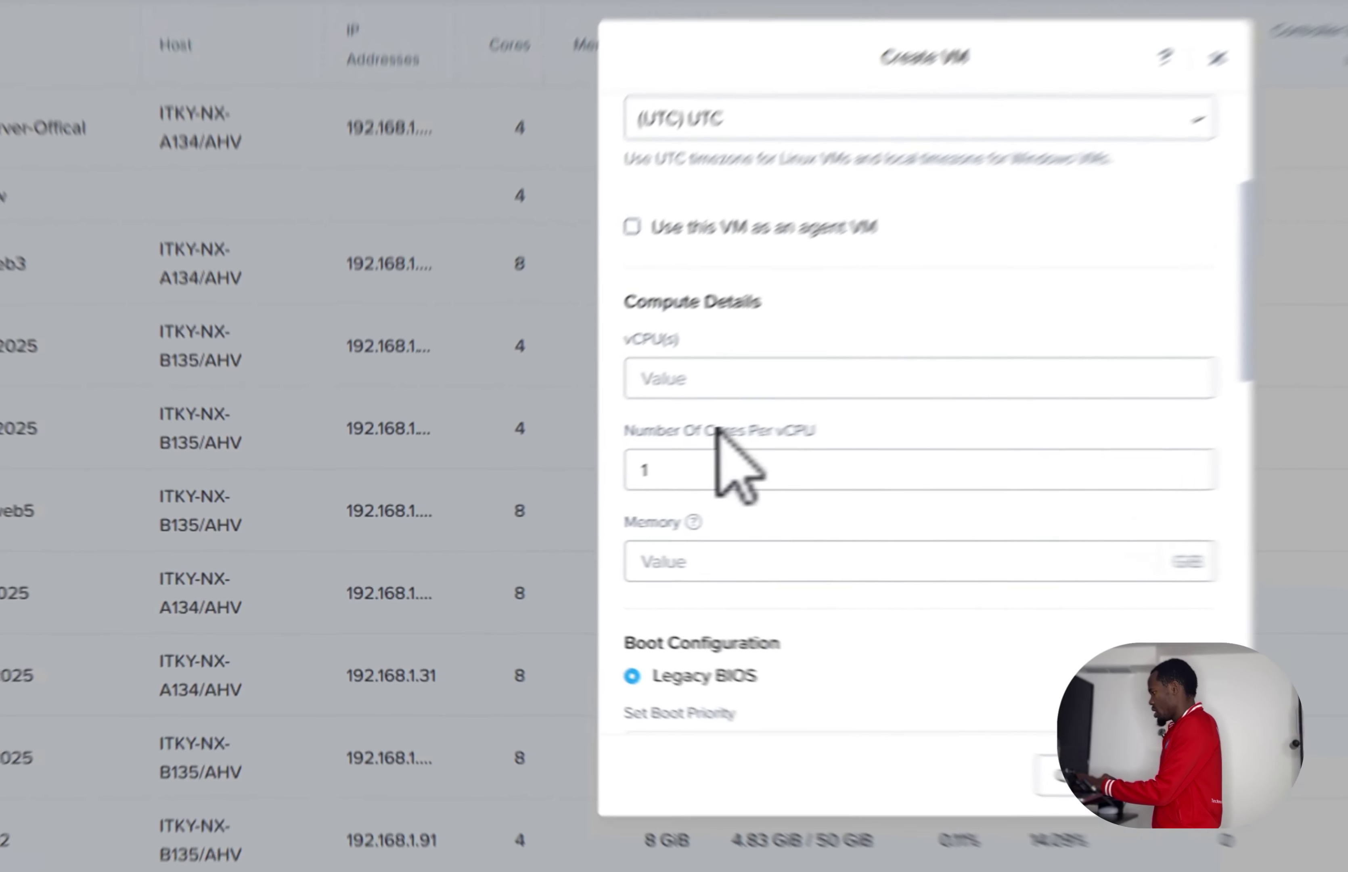
{"action": "left_click", "coordinate": [556, 451]}
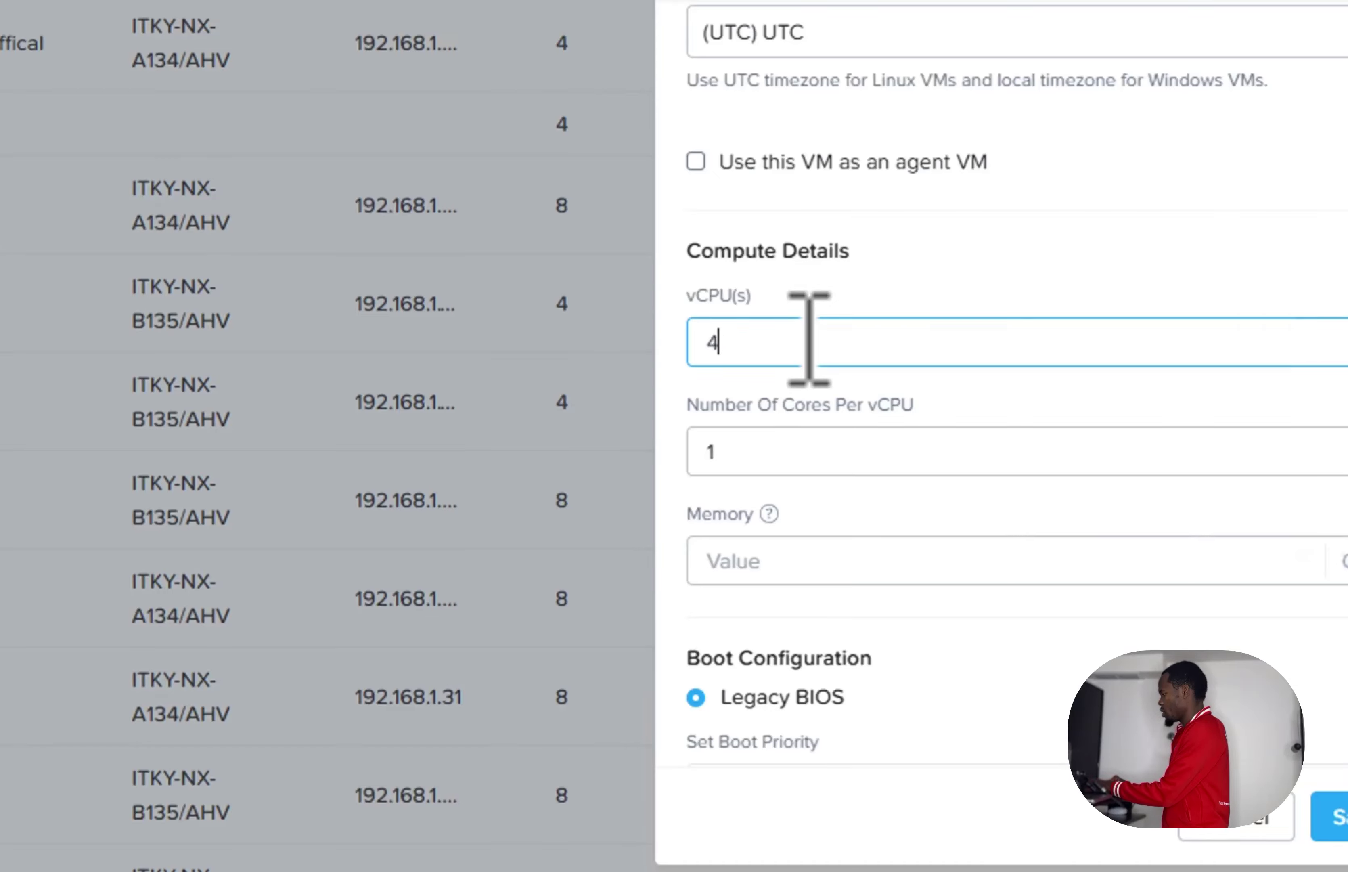
{"action": "type", "text": "4"}
{"action": "double_click", "coordinate": [770, 451]}
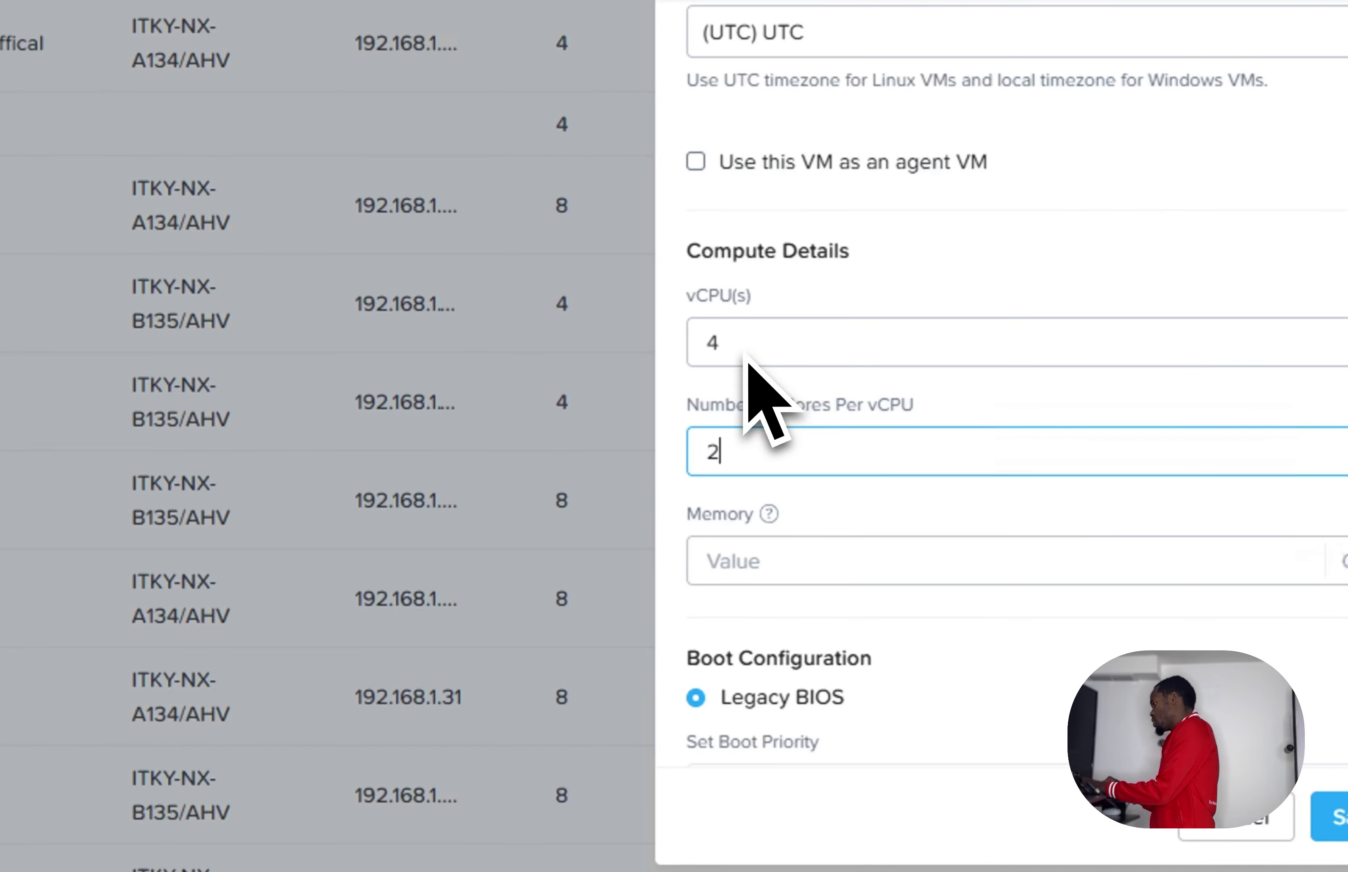
{"action": "left_click", "coordinate": [753, 562]}
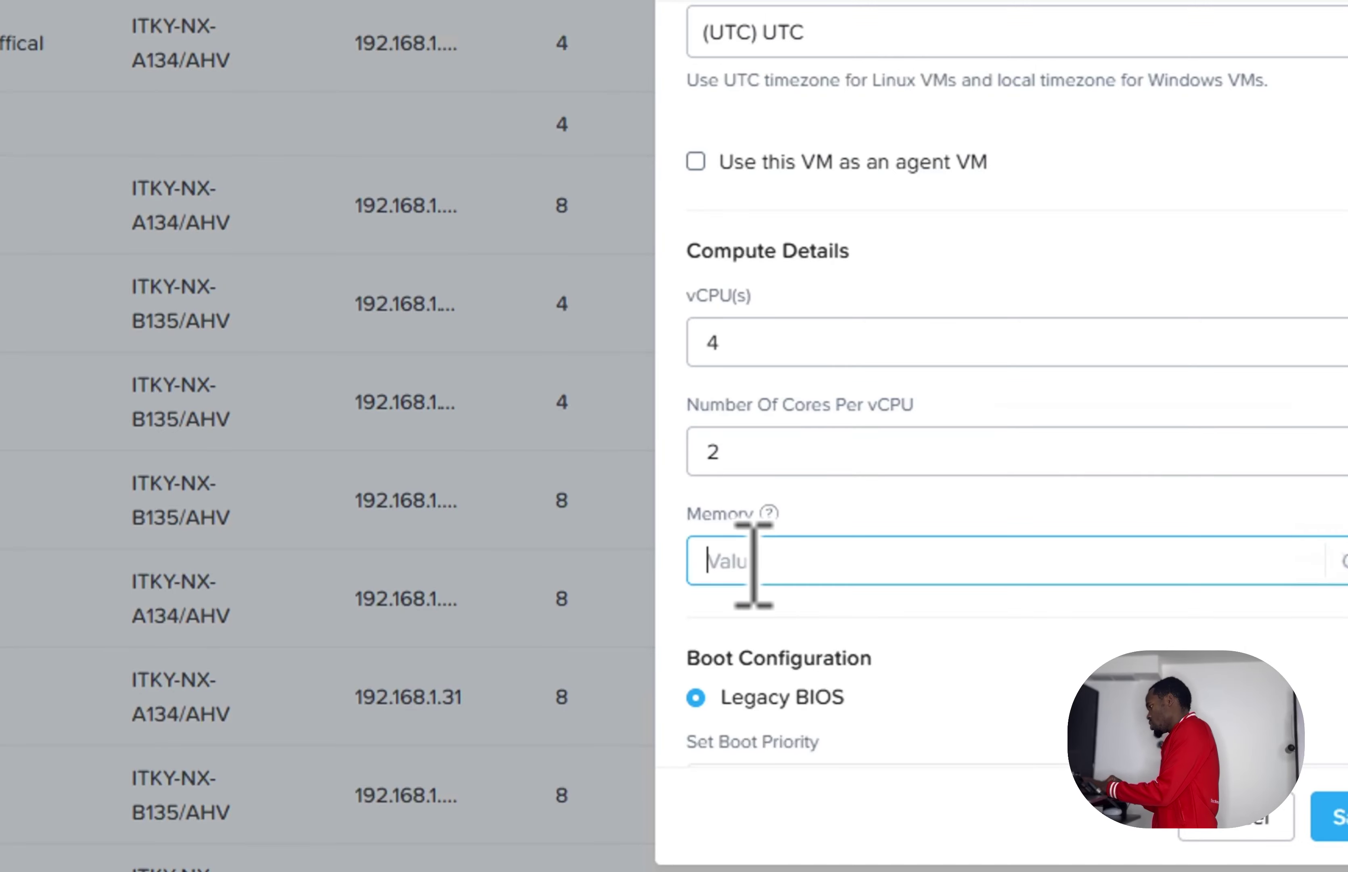
{"action": "type", "text": "1"}
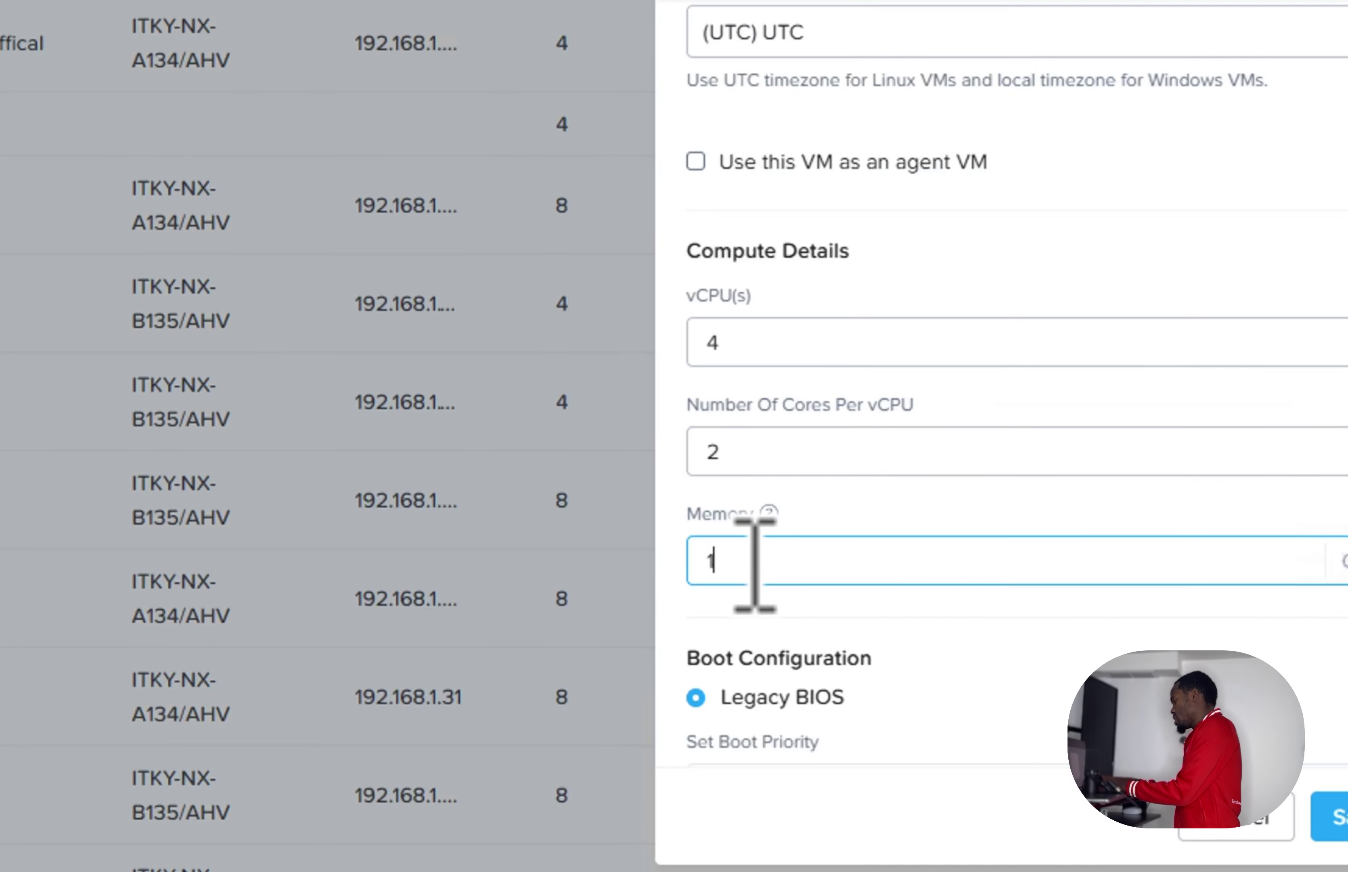
{"action": "type", "text": "6"}
Update the VM's CD-ROM to clone the Ubuntu 24 image from the Image Service on the SATA bus
{"action": "scroll", "coordinate": [753, 634], "scroll_direction": "down", "scroll_amount": 3}
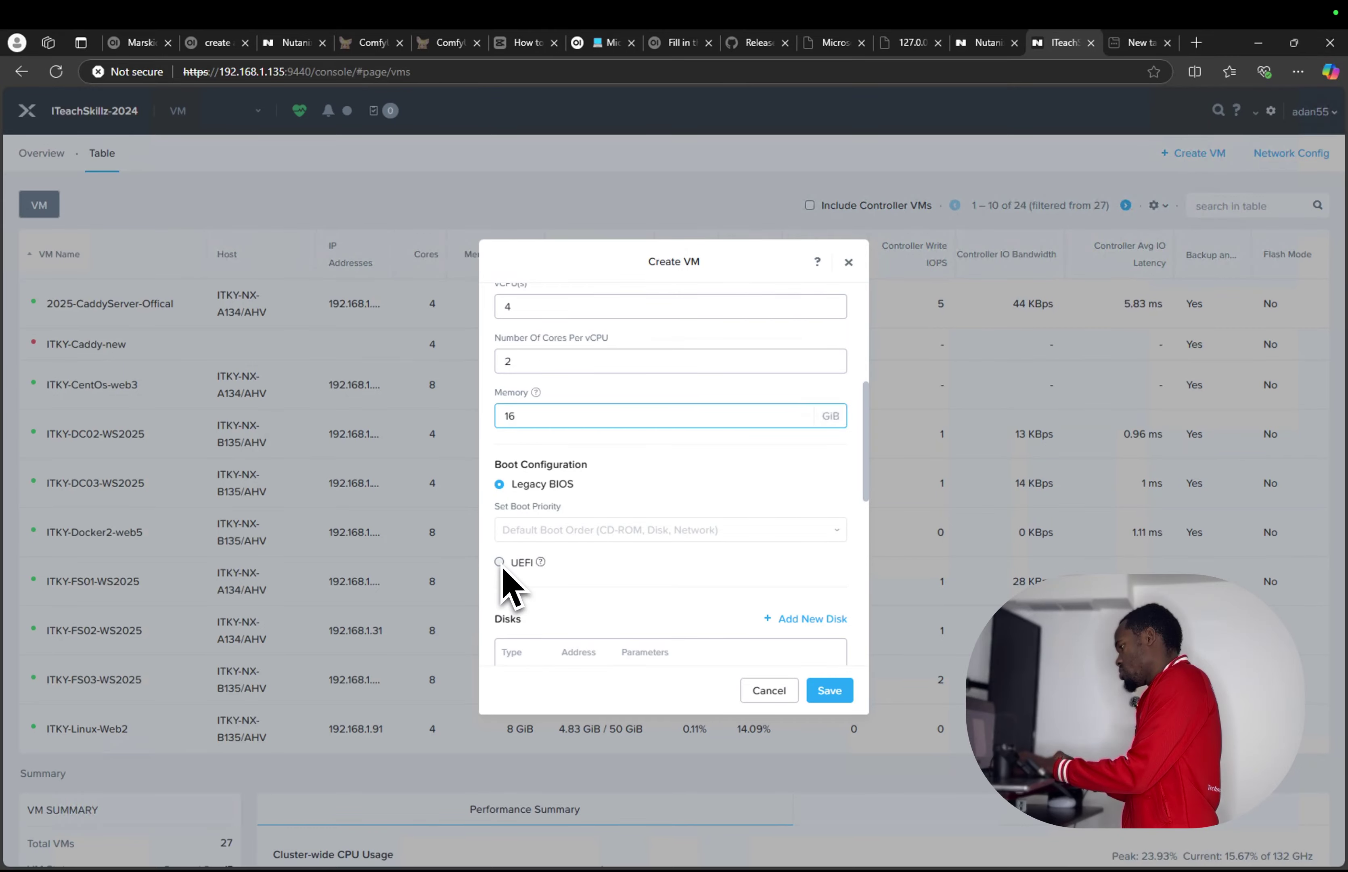
{"action": "scroll", "coordinate": [569, 614], "scroll_direction": "down", "scroll_amount": 2}
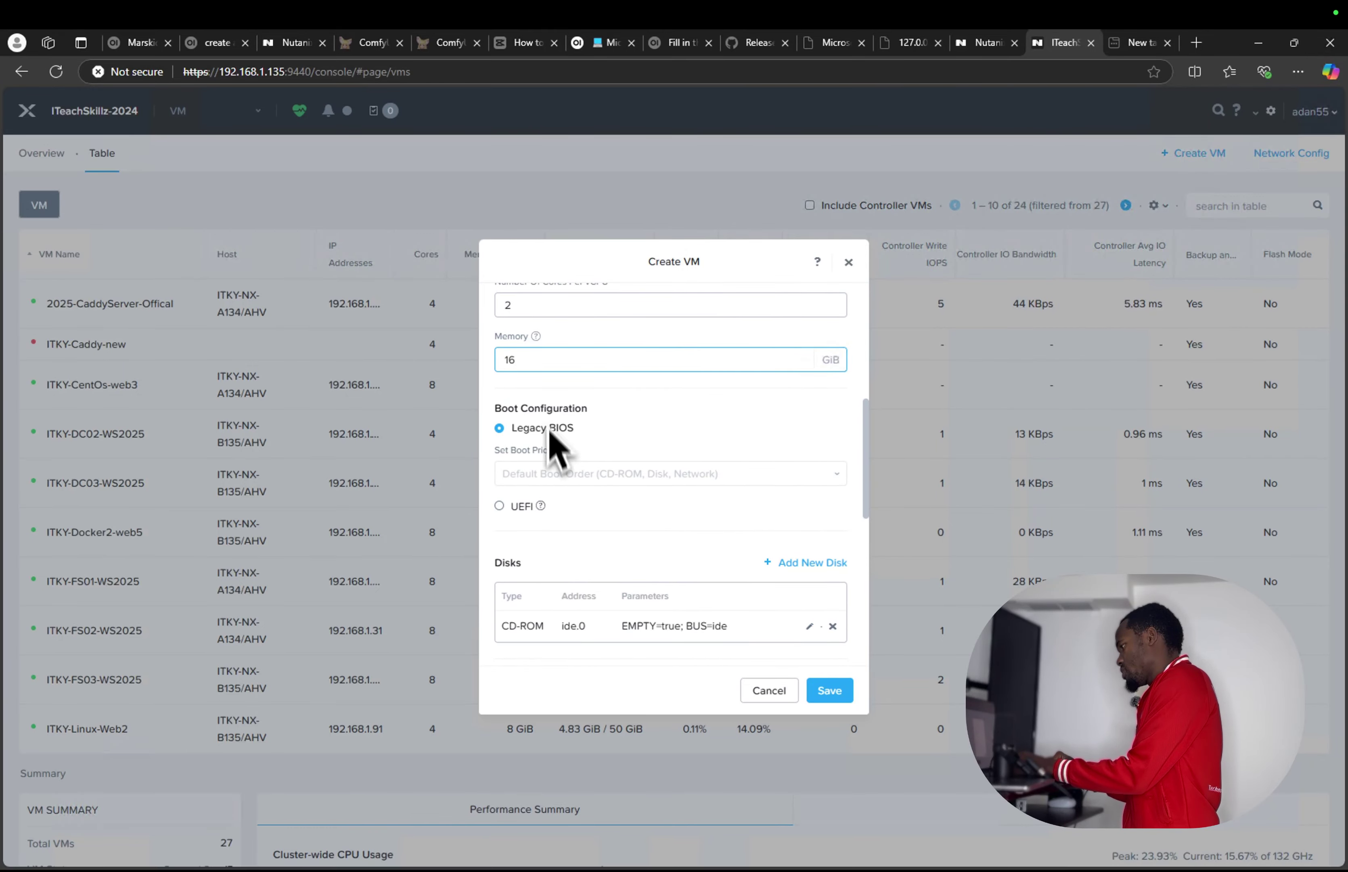
{"action": "scroll", "coordinate": [612, 510], "scroll_direction": "down", "scroll_amount": 2}
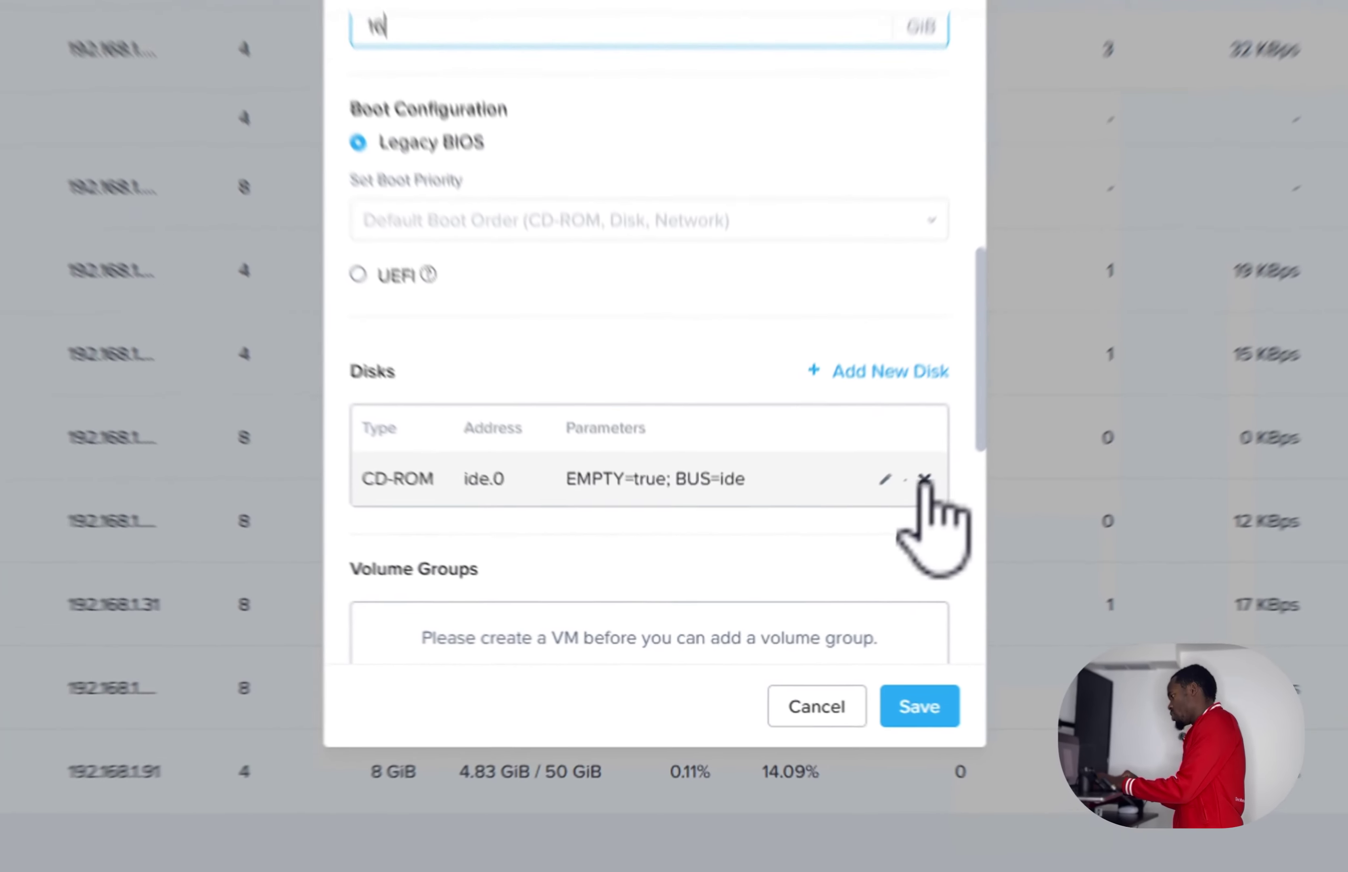
{"action": "left_click", "coordinate": [833, 556]}
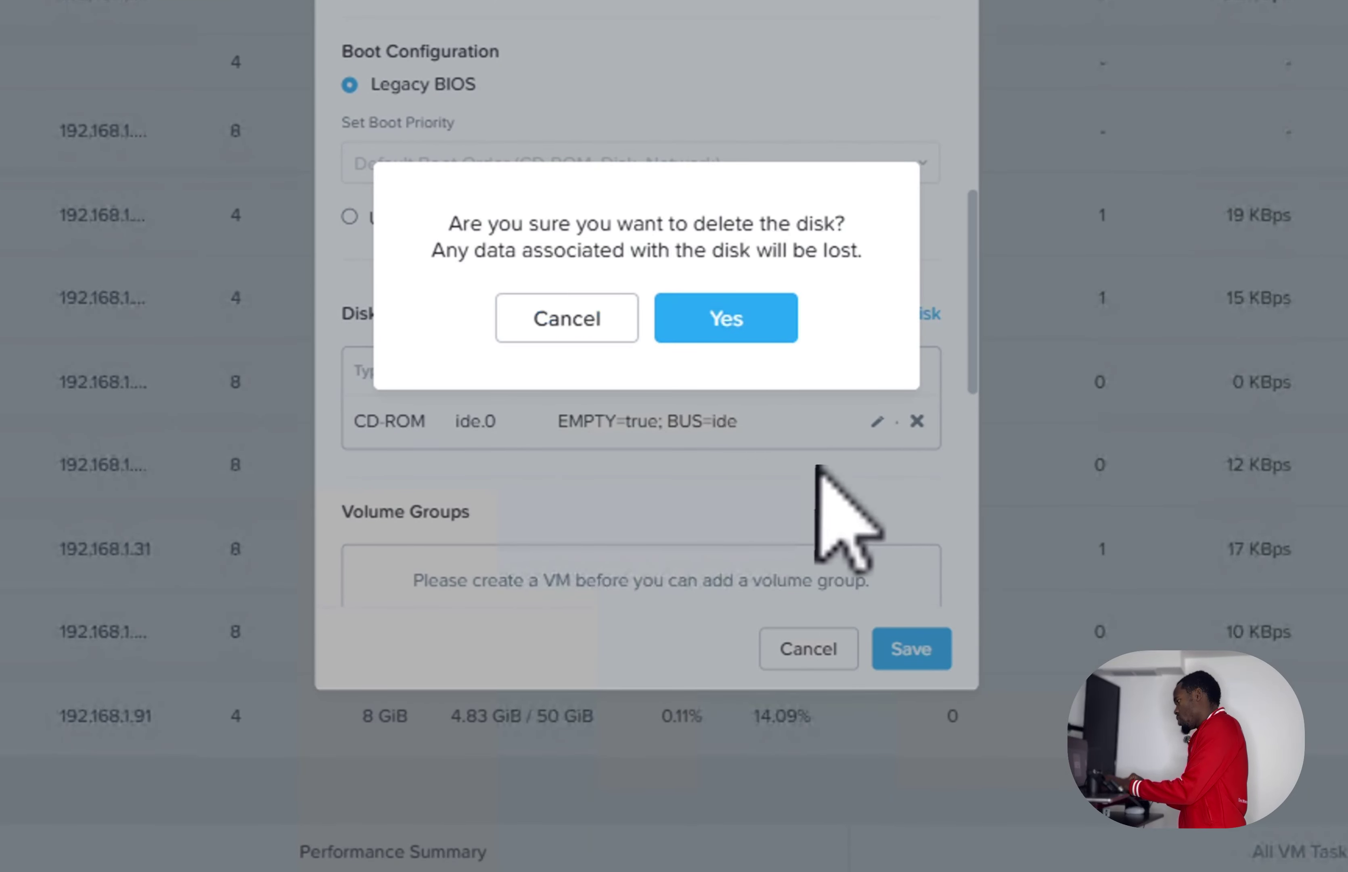
{"action": "left_click", "coordinate": [566, 318]}
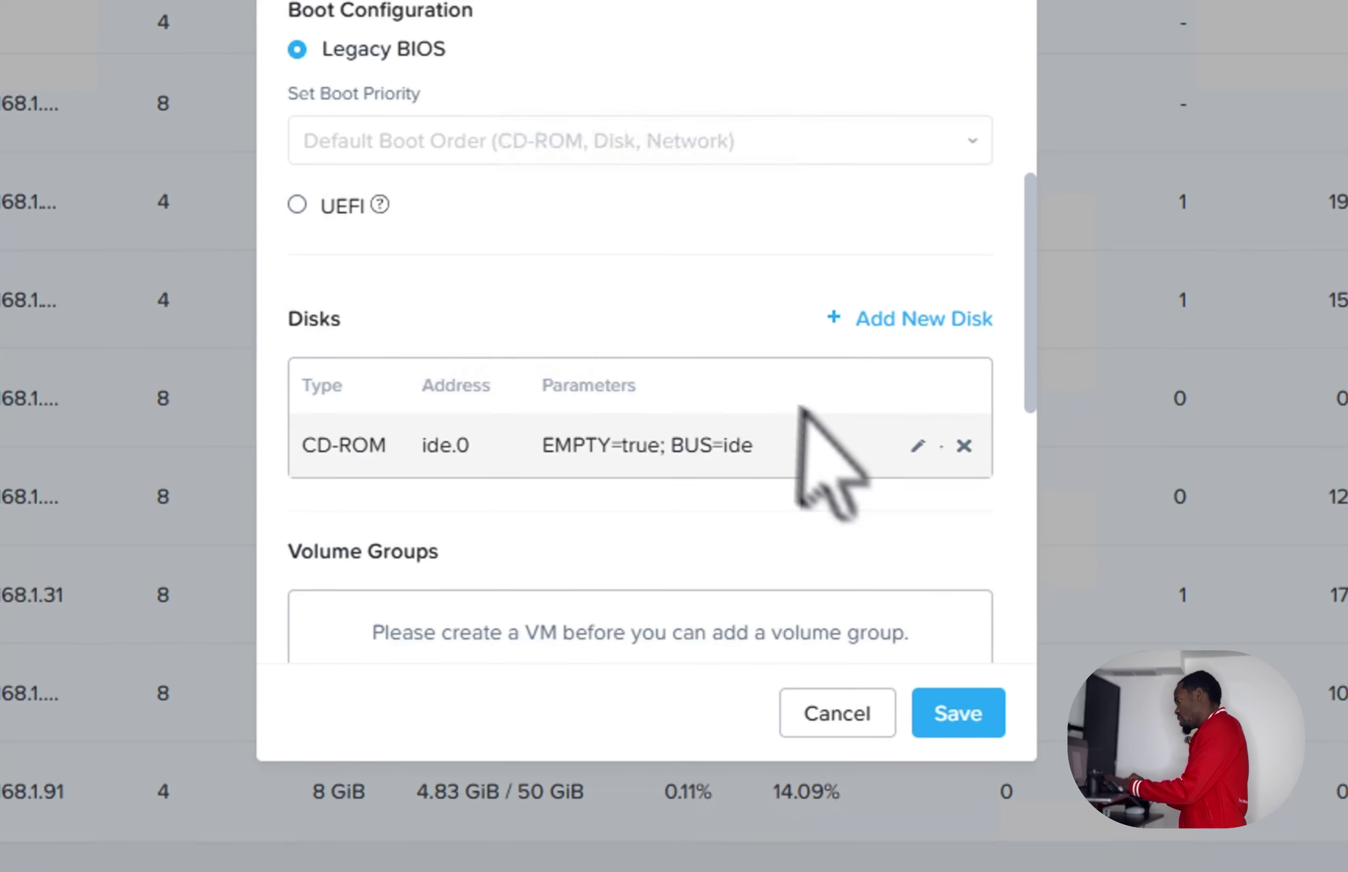
{"action": "left_click", "coordinate": [914, 447]}
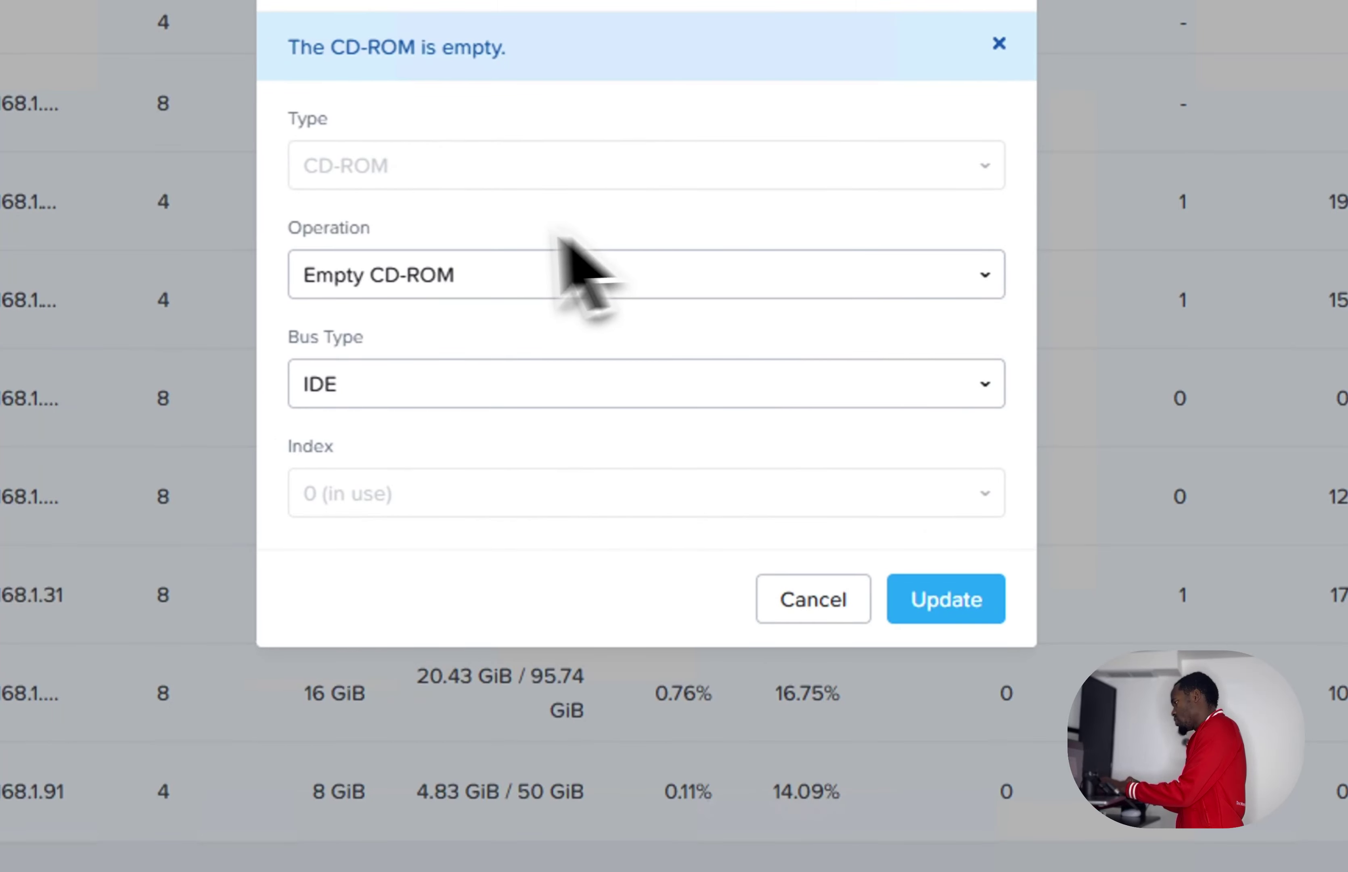
{"action": "left_click", "coordinate": [447, 276]}
{"action": "left_click", "coordinate": [419, 406]}
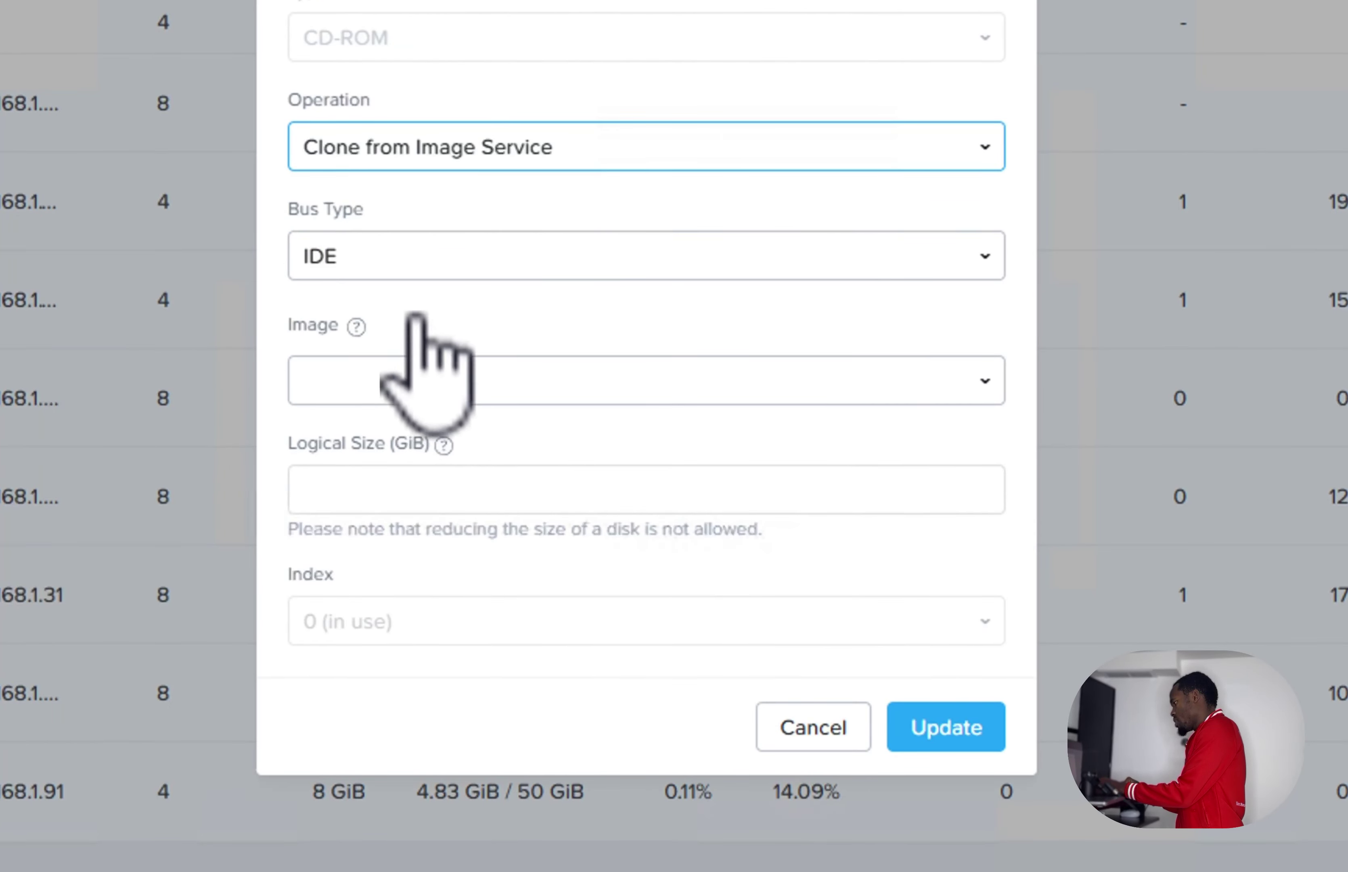
{"action": "left_click", "coordinate": [408, 260]}
{"action": "left_click", "coordinate": [377, 344]}
{"action": "left_click", "coordinate": [410, 382]}
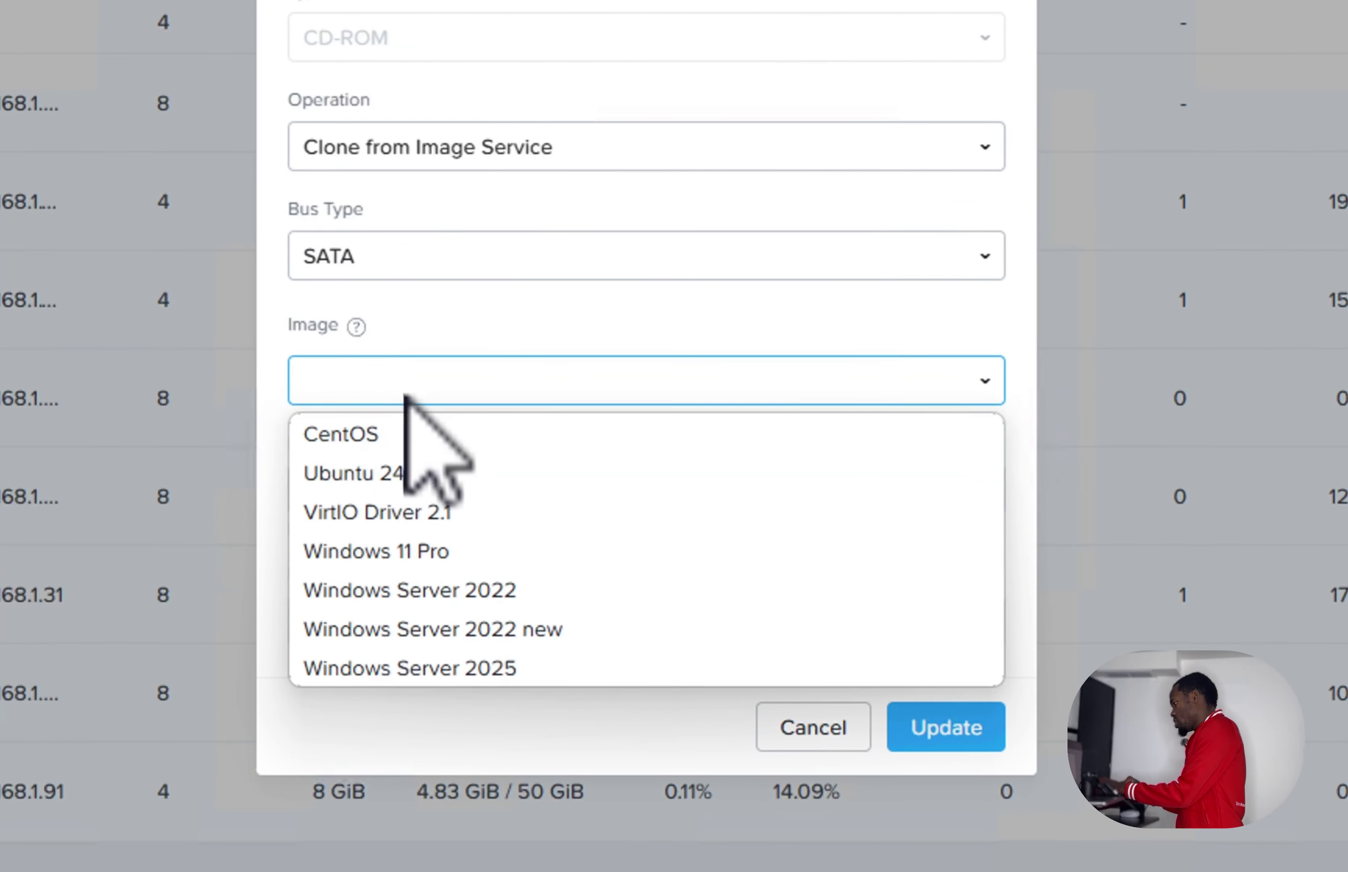
{"action": "left_click", "coordinate": [390, 472]}
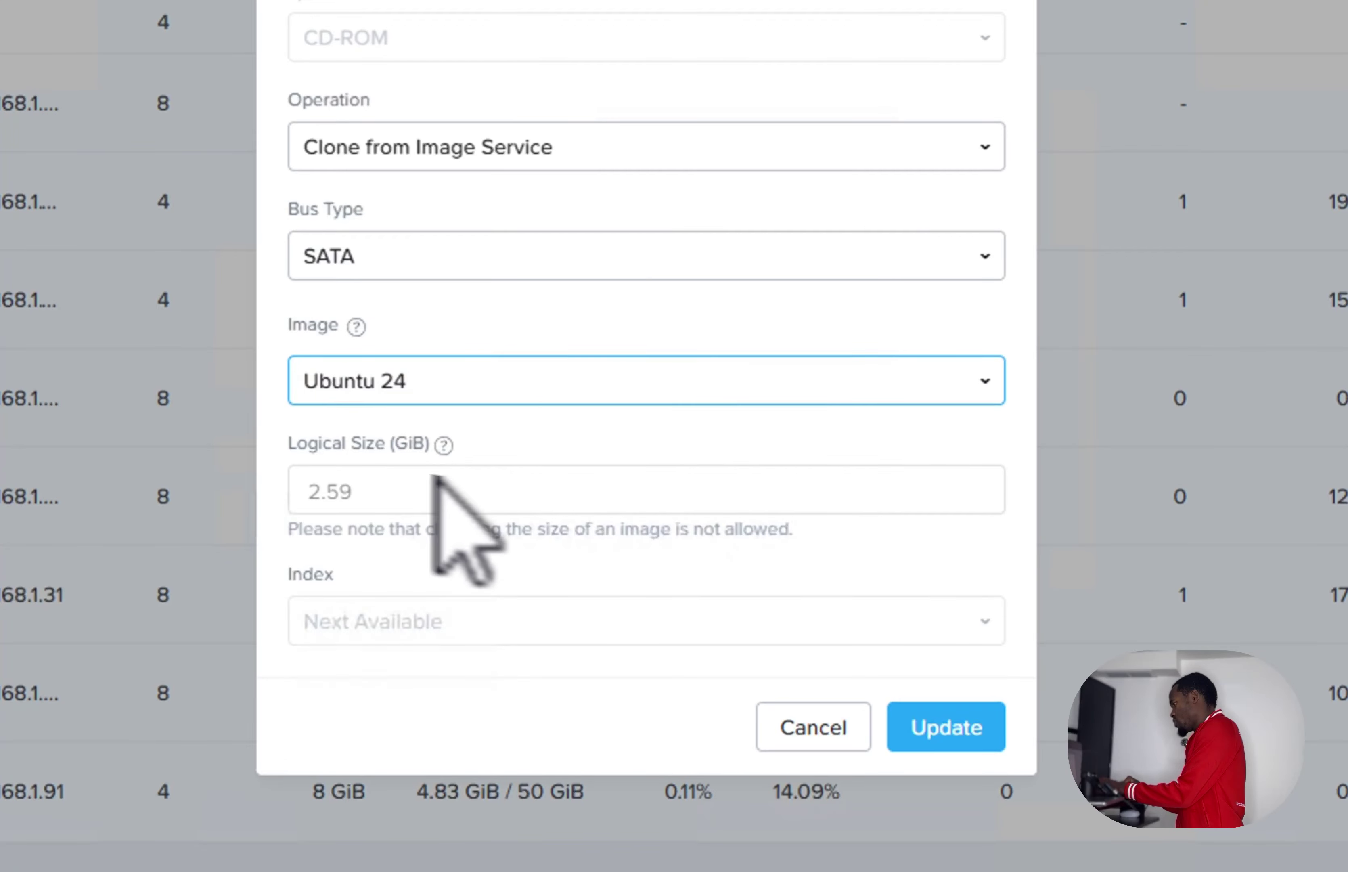
{"action": "left_click", "coordinate": [940, 729]}
Add a 90 GiB SCSI disk allocated on the VMonly storage container
{"action": "scroll", "coordinate": [848, 436], "scroll_direction": "up", "scroll_amount": 1}
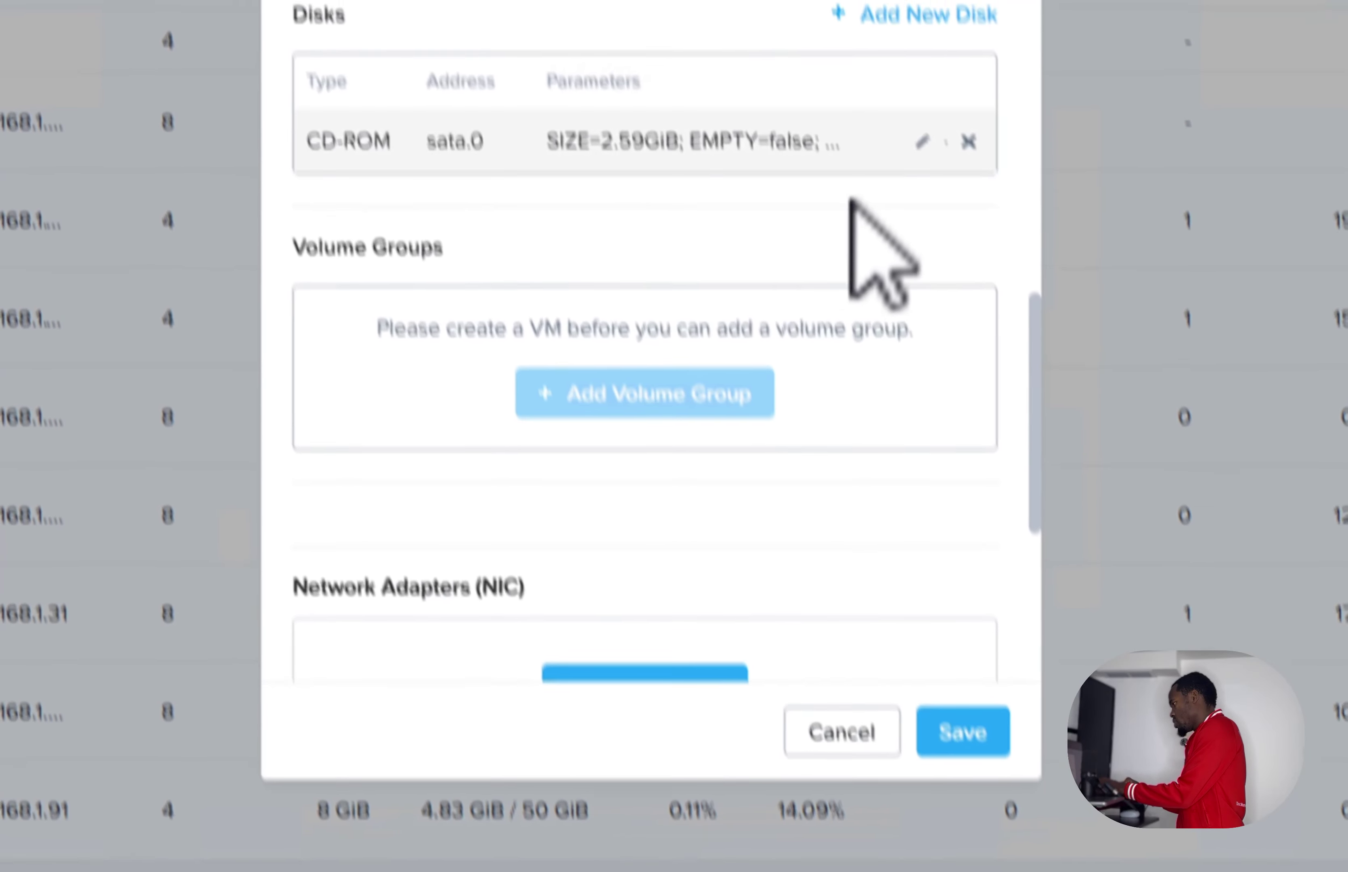
{"action": "left_click", "coordinate": [931, 180]}
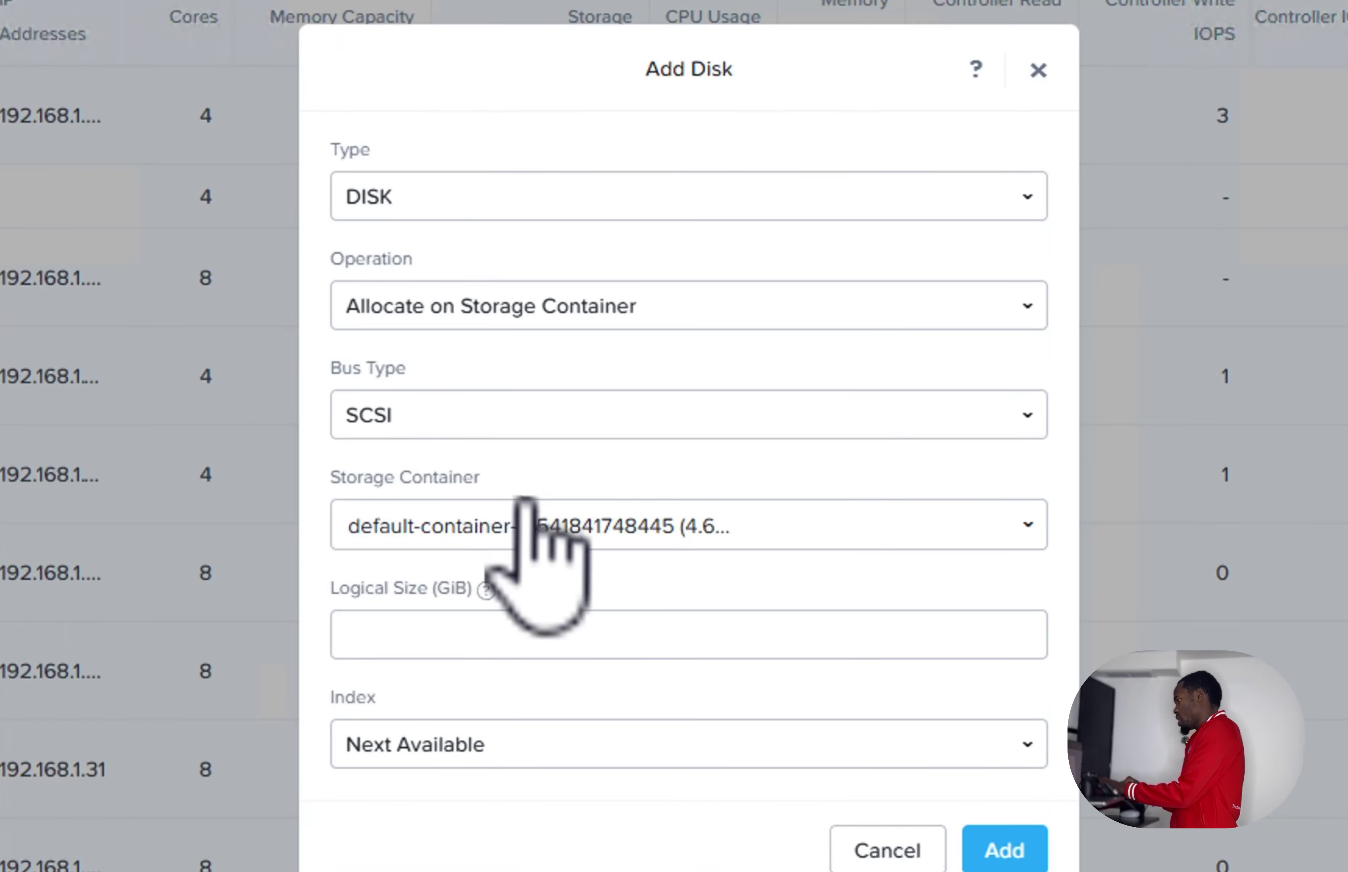
{"action": "left_click", "coordinate": [535, 520]}
{"action": "left_click", "coordinate": [526, 678]}
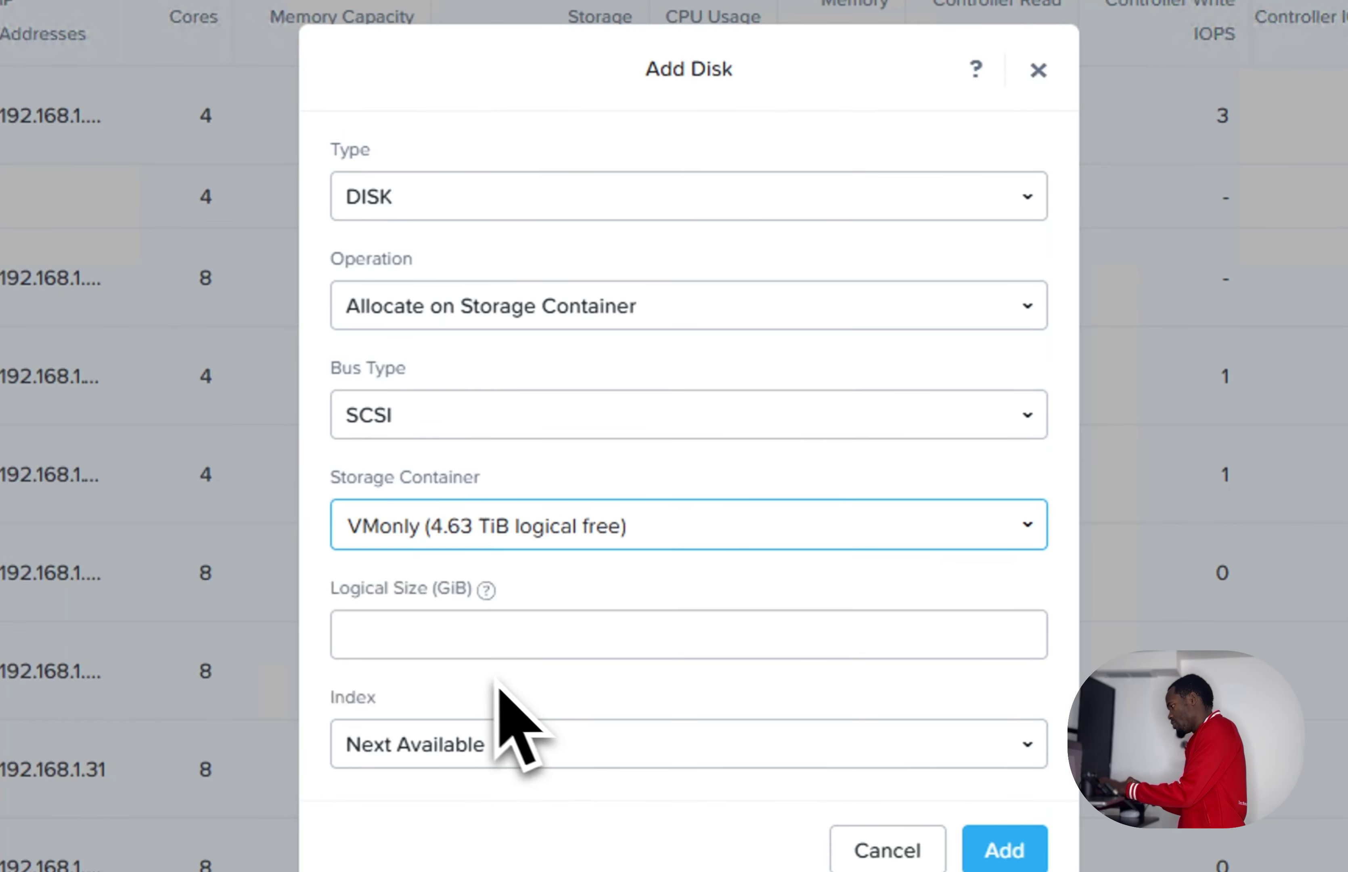
{"action": "left_click", "coordinate": [484, 634]}
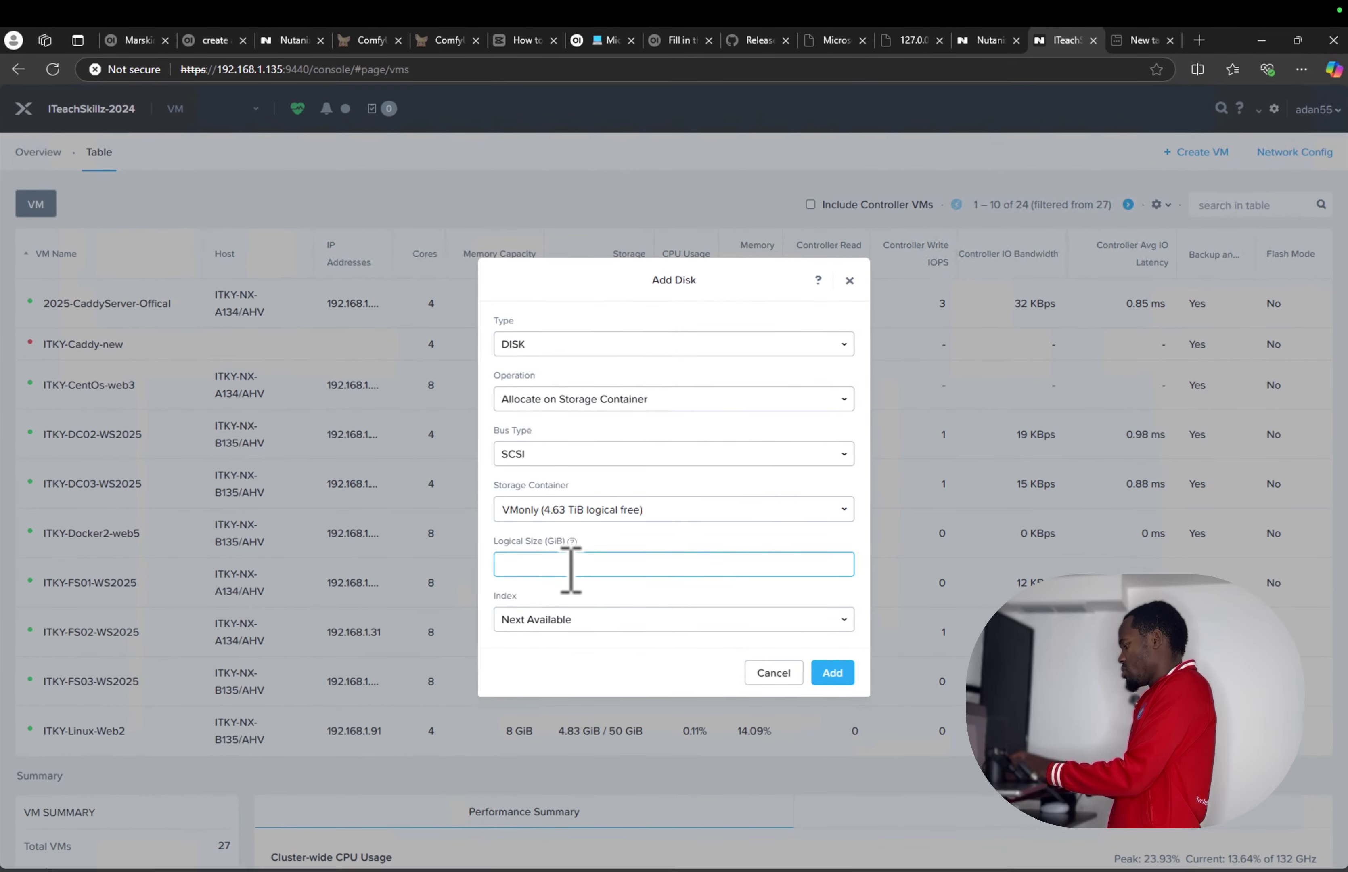
{"action": "type", "text": "90"}
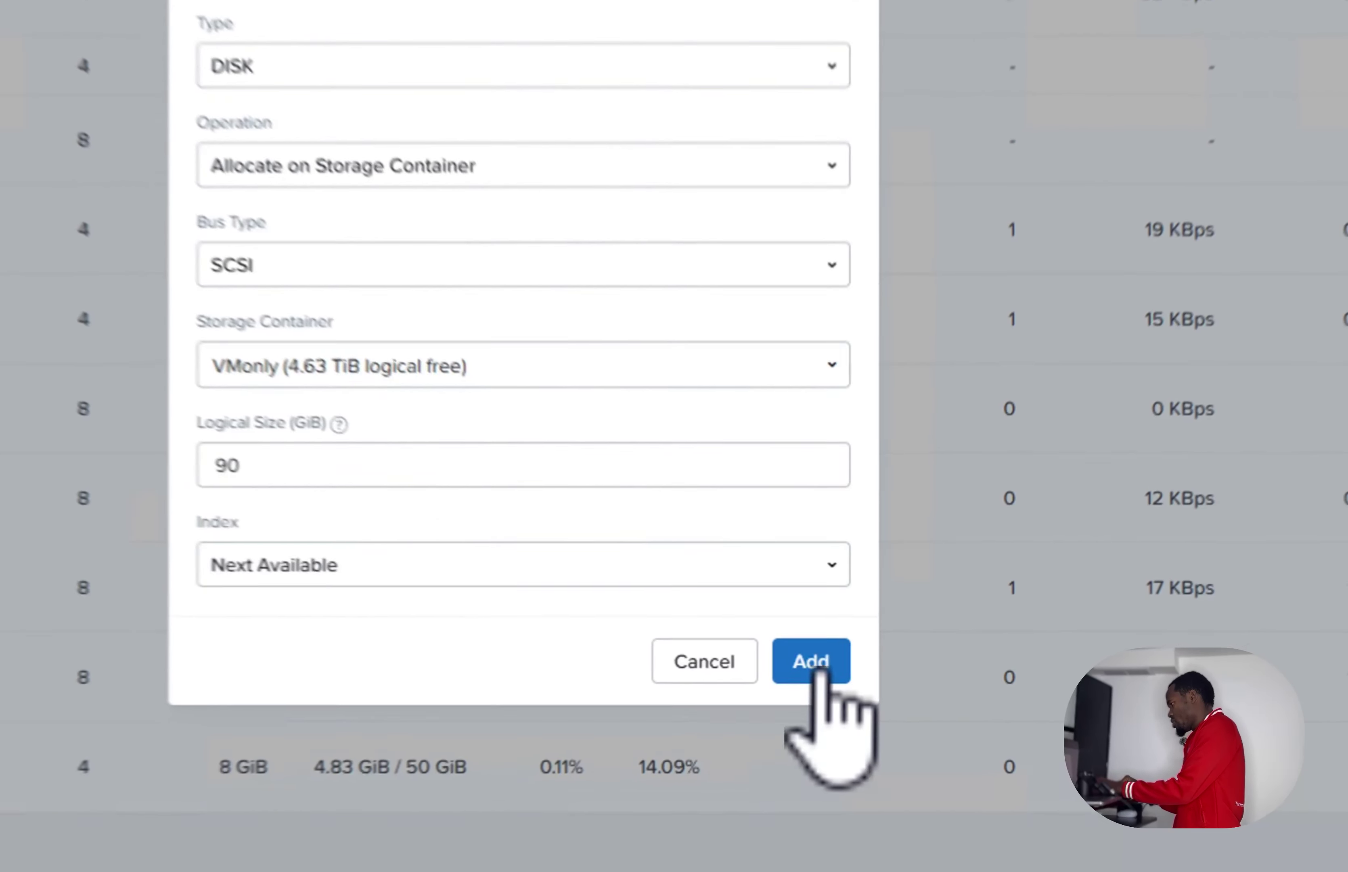
{"action": "left_click", "coordinate": [831, 671]}
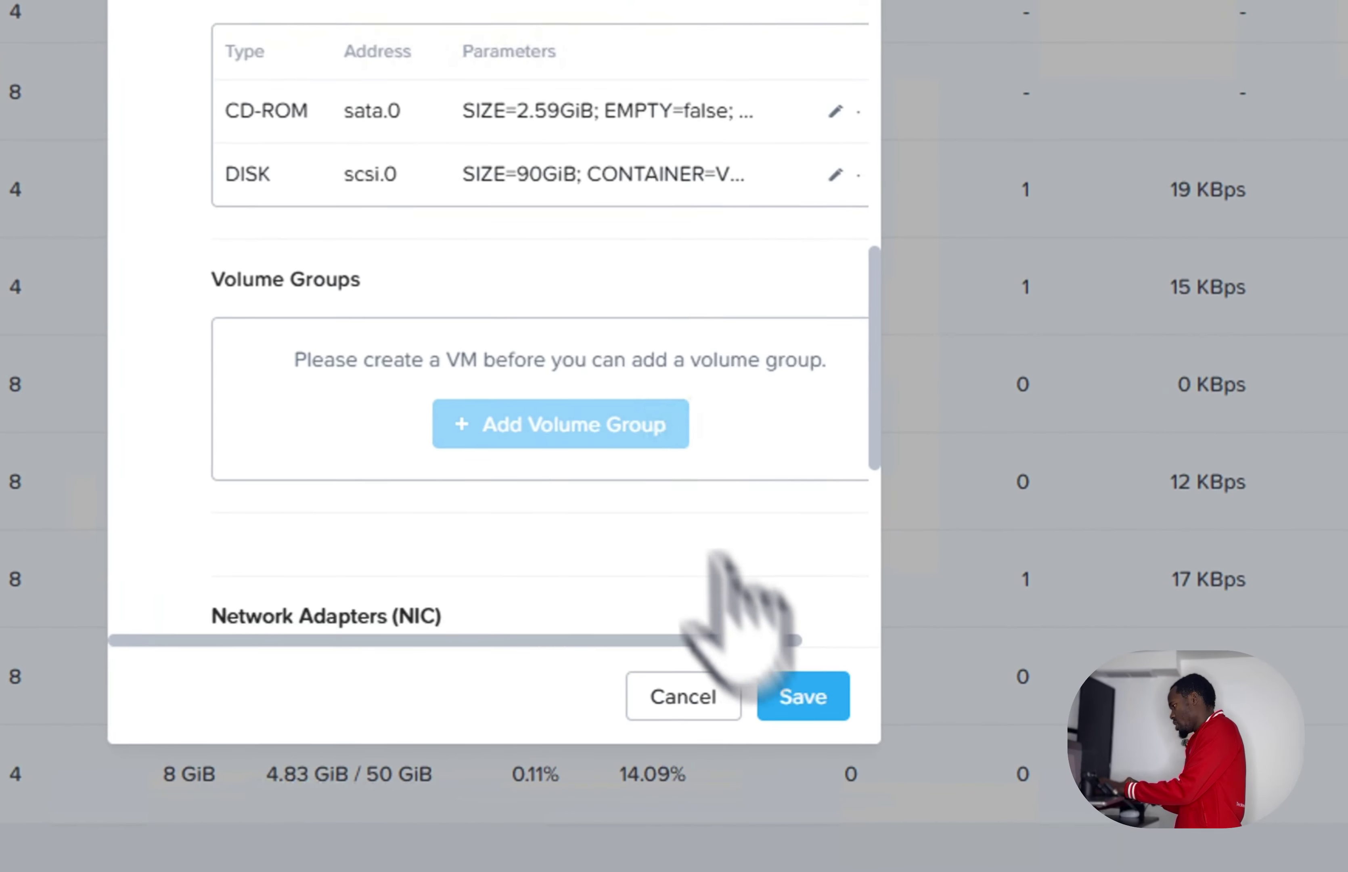
Add a network adapter on the ITKY_VNet01 subnet to the VM
{"action": "scroll", "coordinate": [492, 305], "scroll_direction": "down", "scroll_amount": 5}
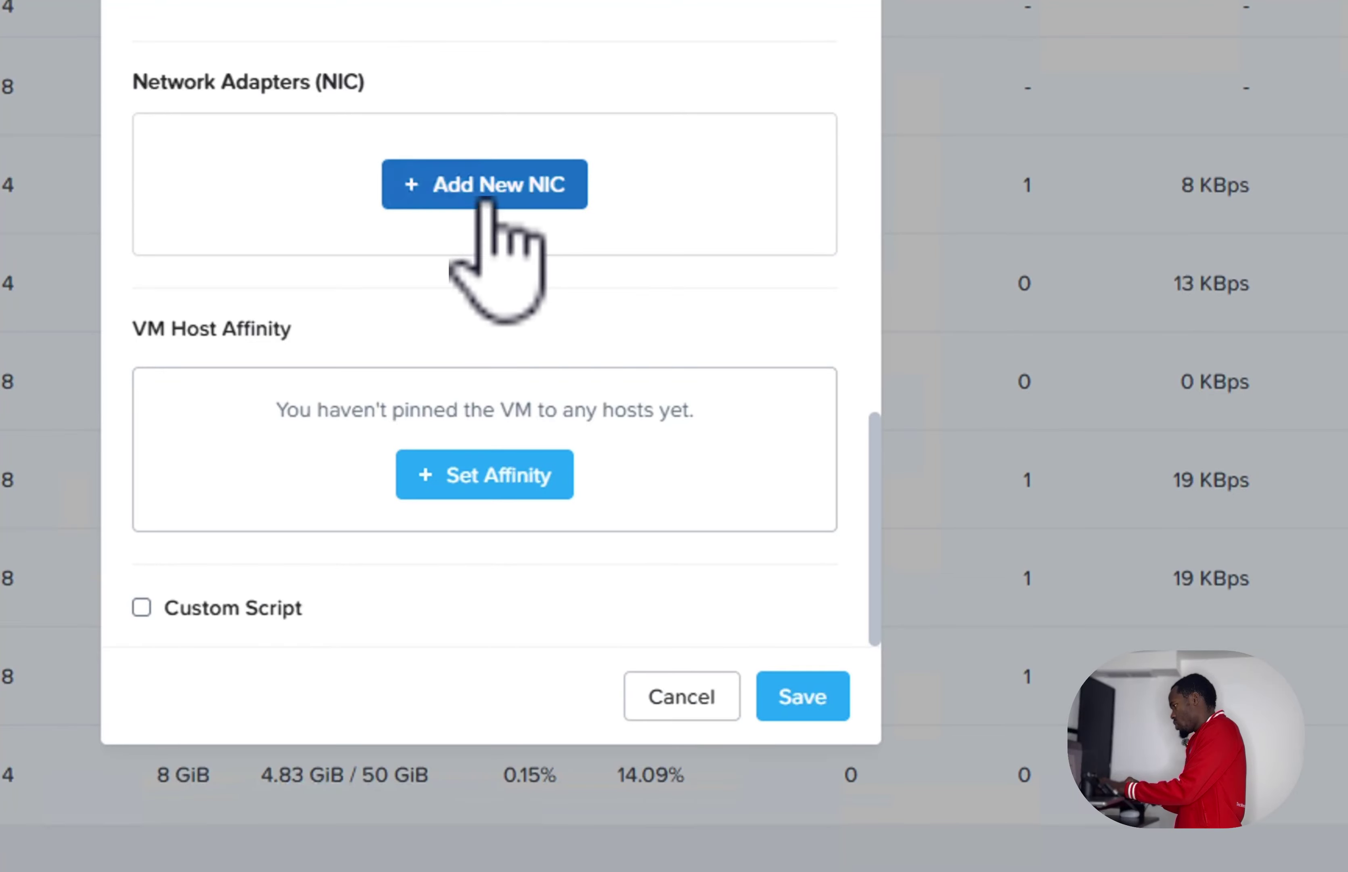
{"action": "left_click", "coordinate": [476, 198]}
{"action": "left_click", "coordinate": [832, 517]}
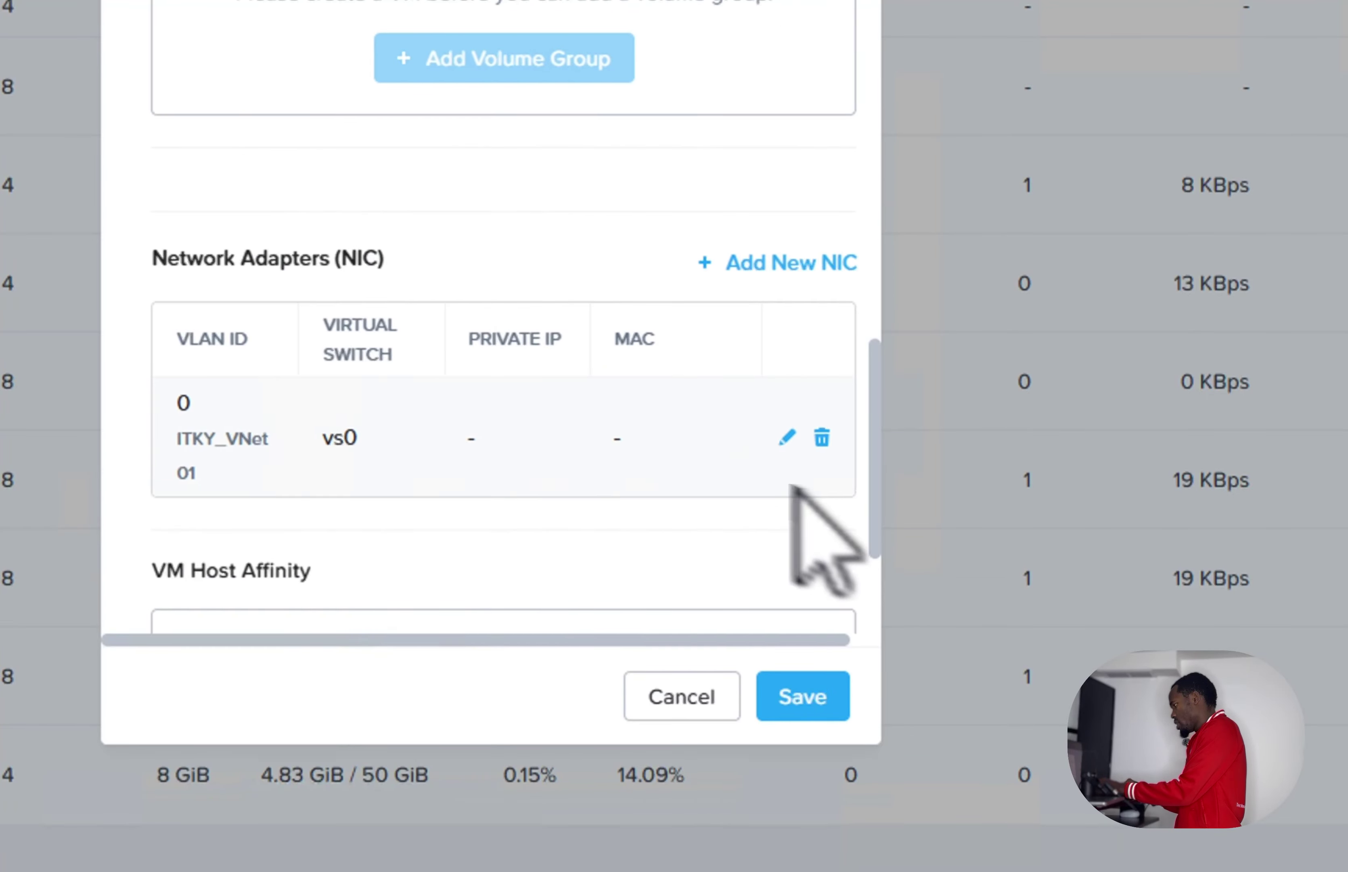
Review the new VM's compute, boot and disk configuration and its network adapter's subnet and connection settings
{"action": "scroll", "coordinate": [679, 442], "scroll_direction": "down", "scroll_amount": 4}
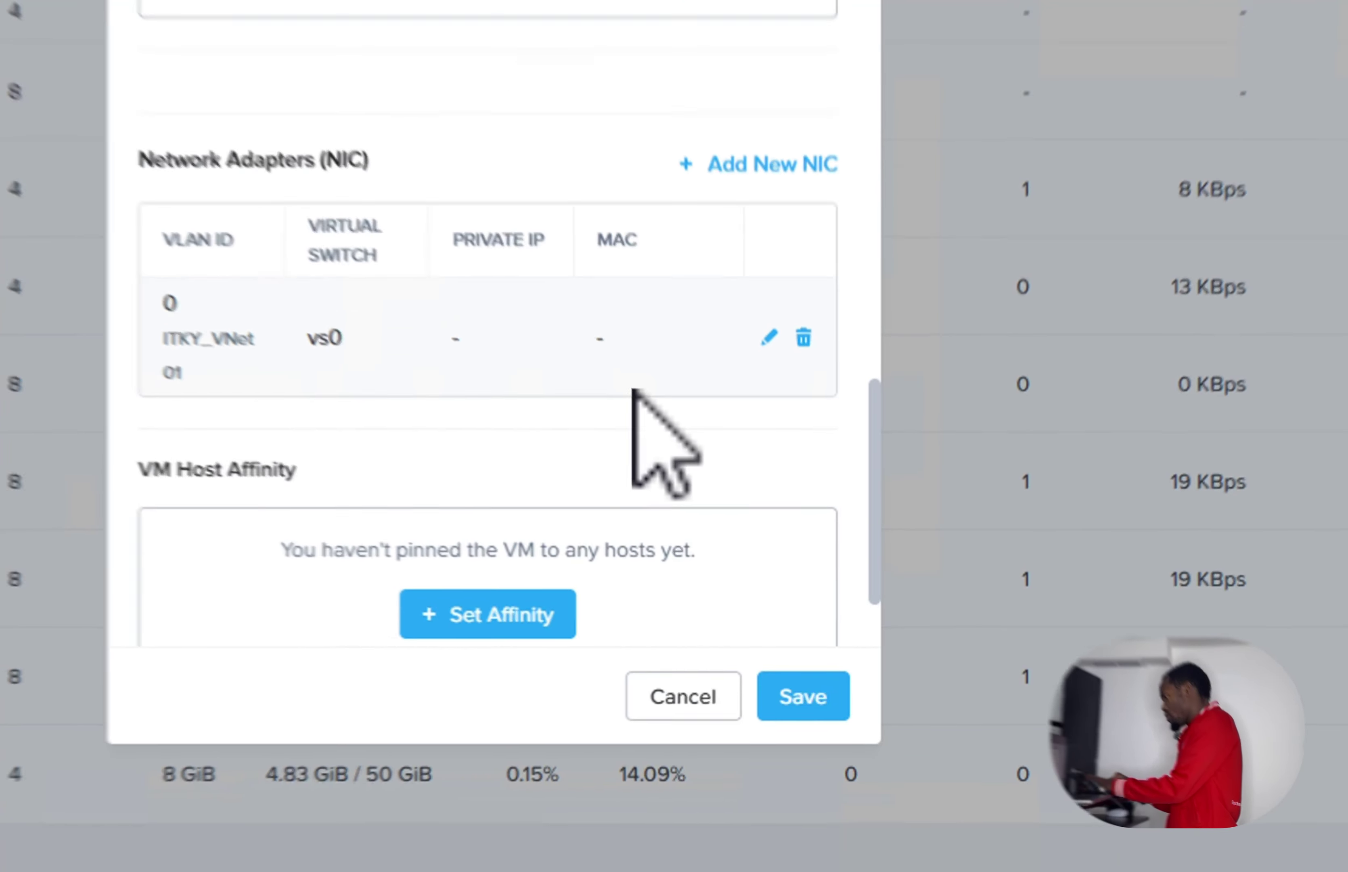
{"action": "scroll", "coordinate": [632, 396], "scroll_direction": "up", "scroll_amount": 10}
{"action": "scroll", "coordinate": [632, 396], "scroll_direction": "down", "scroll_amount": 3}
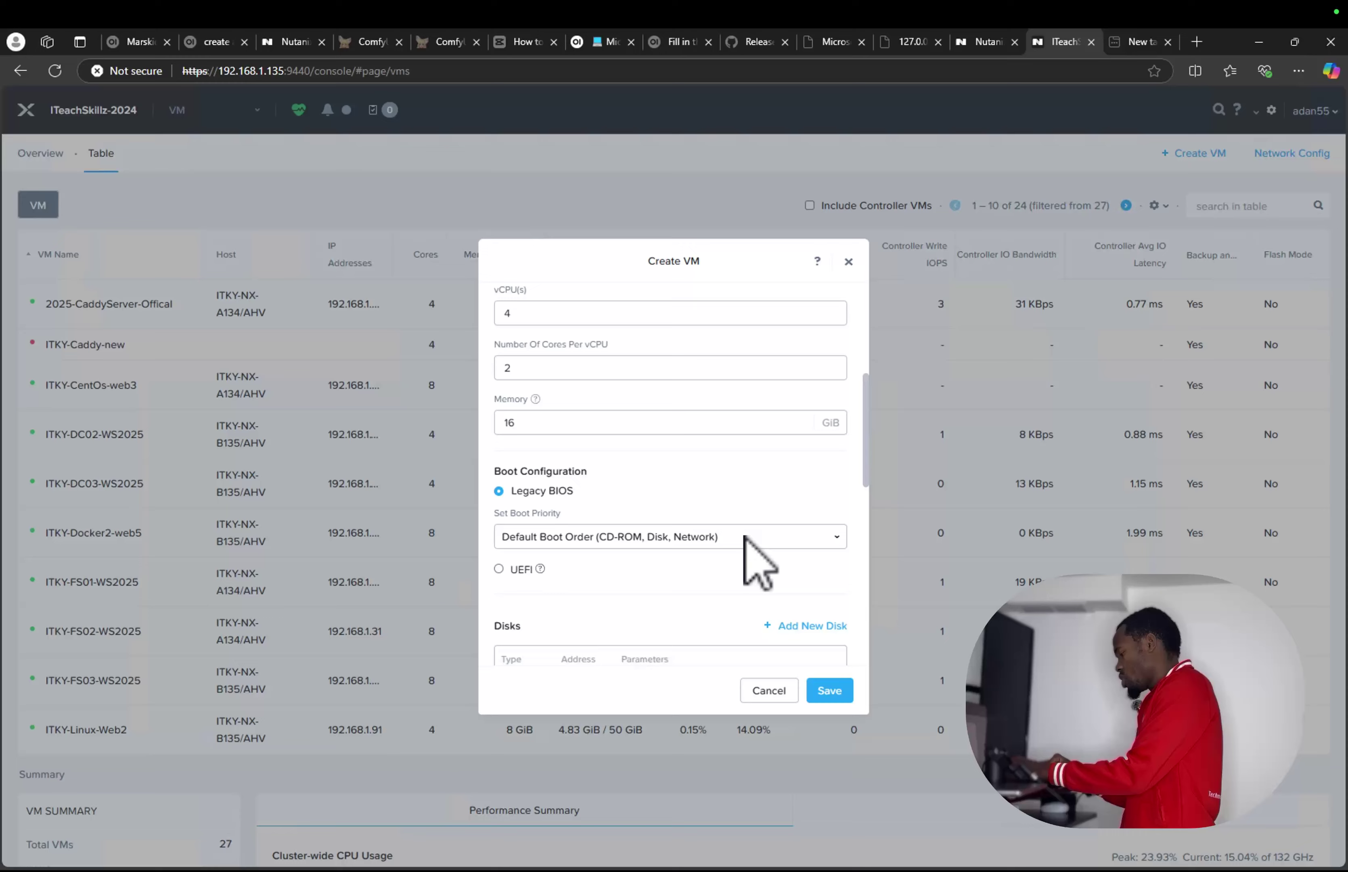
{"action": "scroll", "coordinate": [756, 560], "scroll_direction": "down", "scroll_amount": 5}
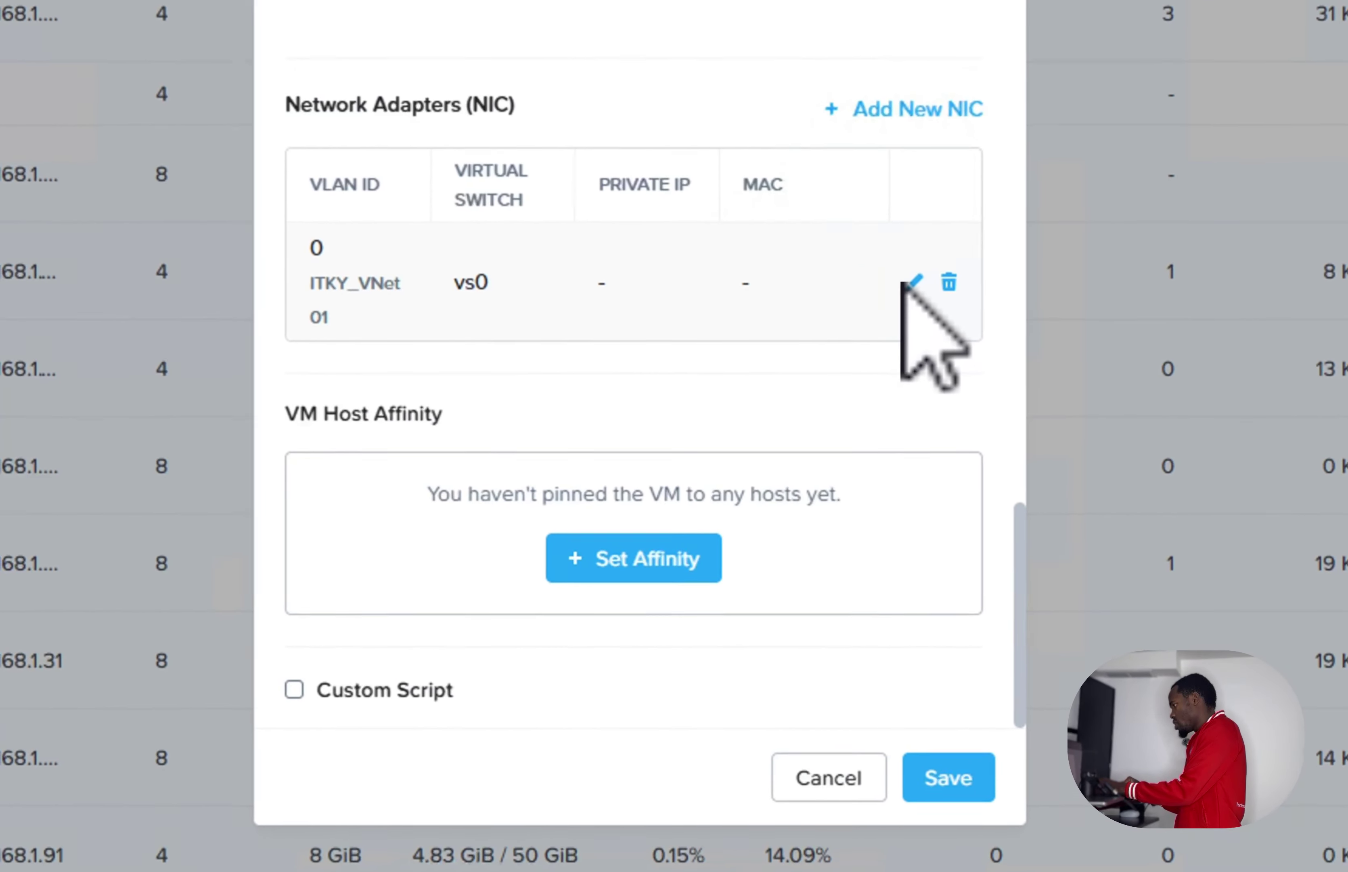
{"action": "left_click", "coordinate": [812, 440]}
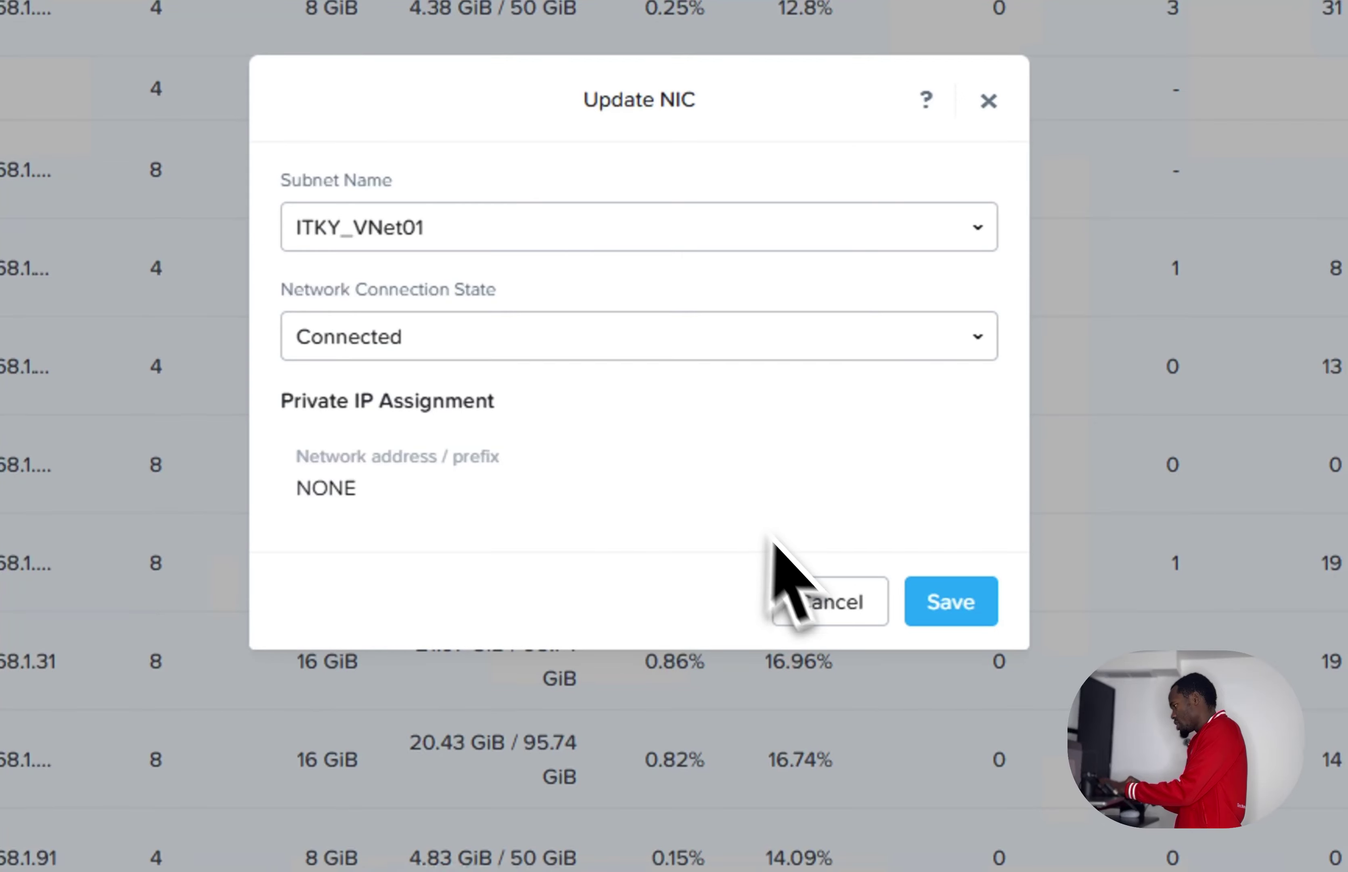
{"action": "left_click", "coordinate": [815, 602]}
{"action": "scroll", "coordinate": [706, 375], "scroll_direction": "up", "scroll_amount": 10}
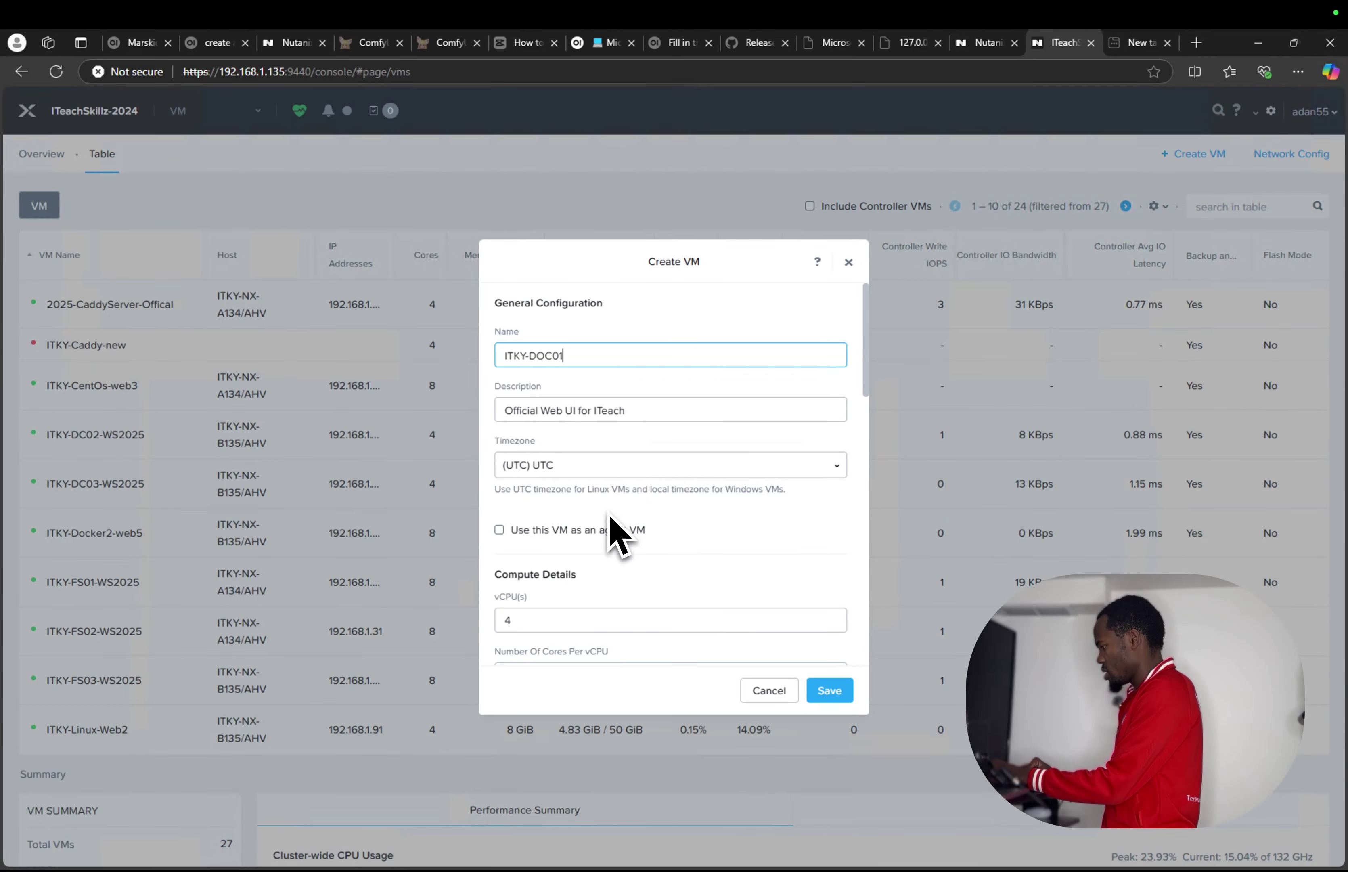
Save the new VM configuration and select ITKY-DOC01 in the VM table
{"action": "scroll", "coordinate": [610, 521], "scroll_direction": "down", "scroll_amount": 2}
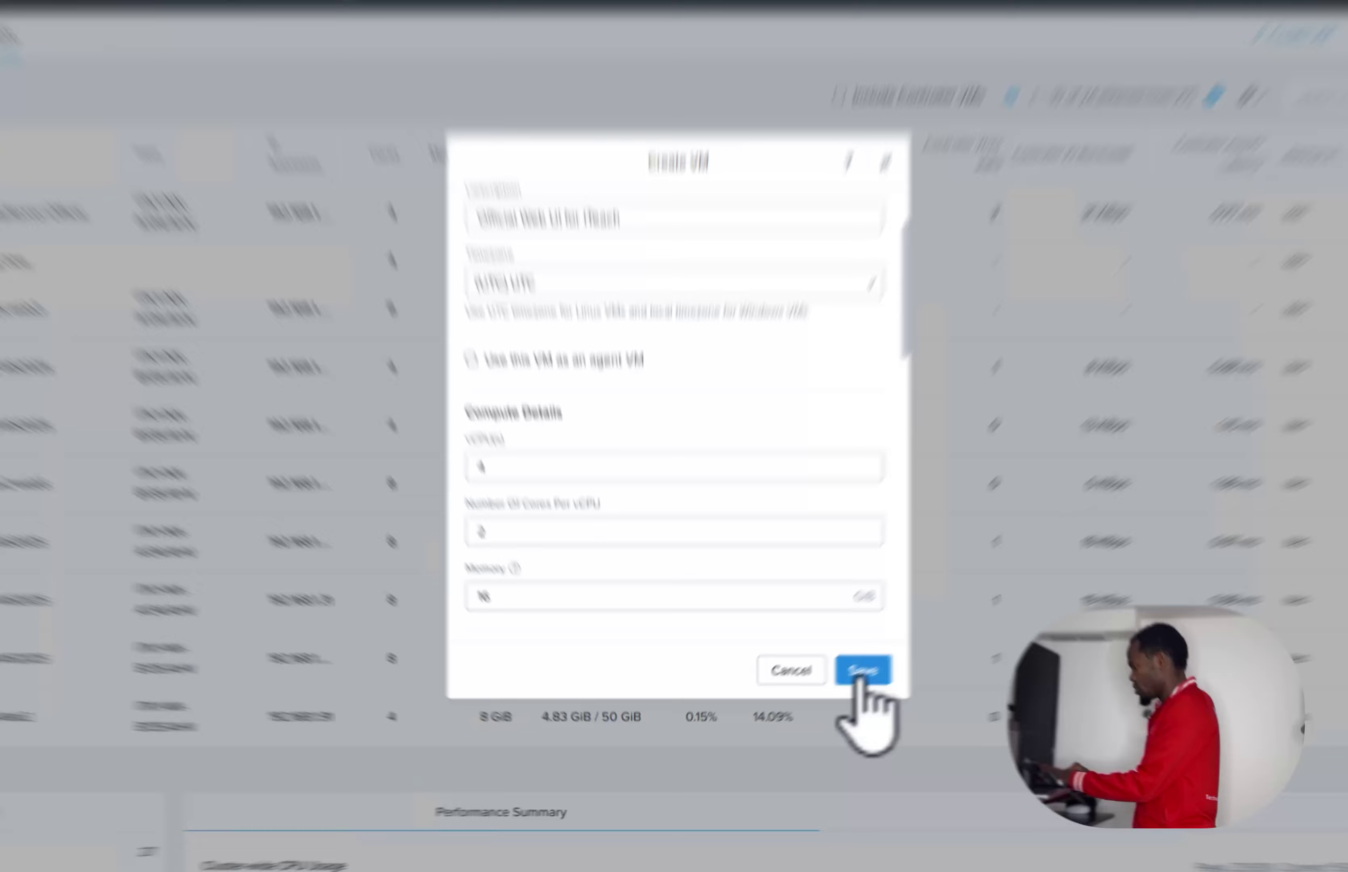
{"action": "left_click", "coordinate": [828, 696]}
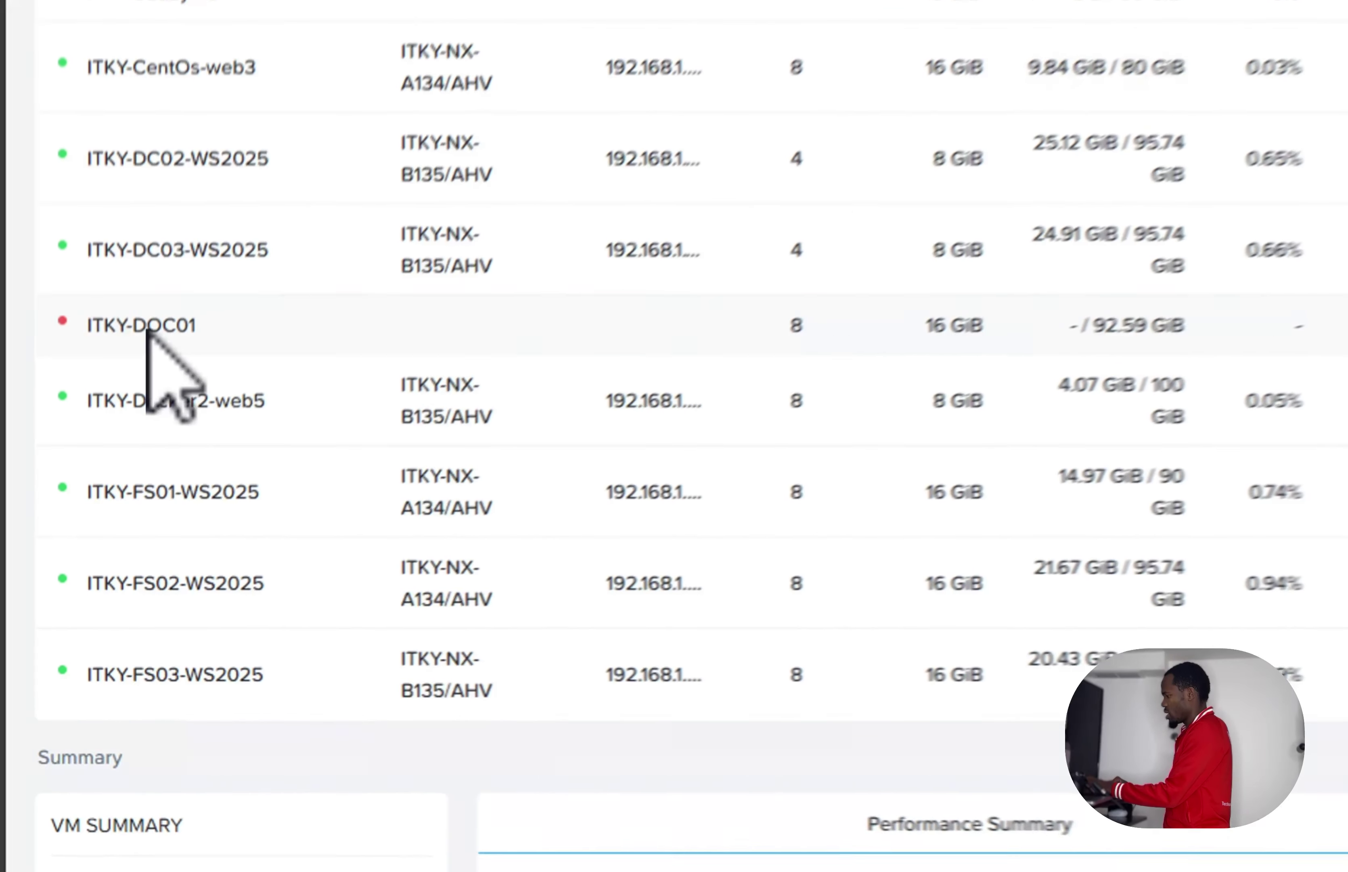
{"action": "left_click", "coordinate": [74, 524]}
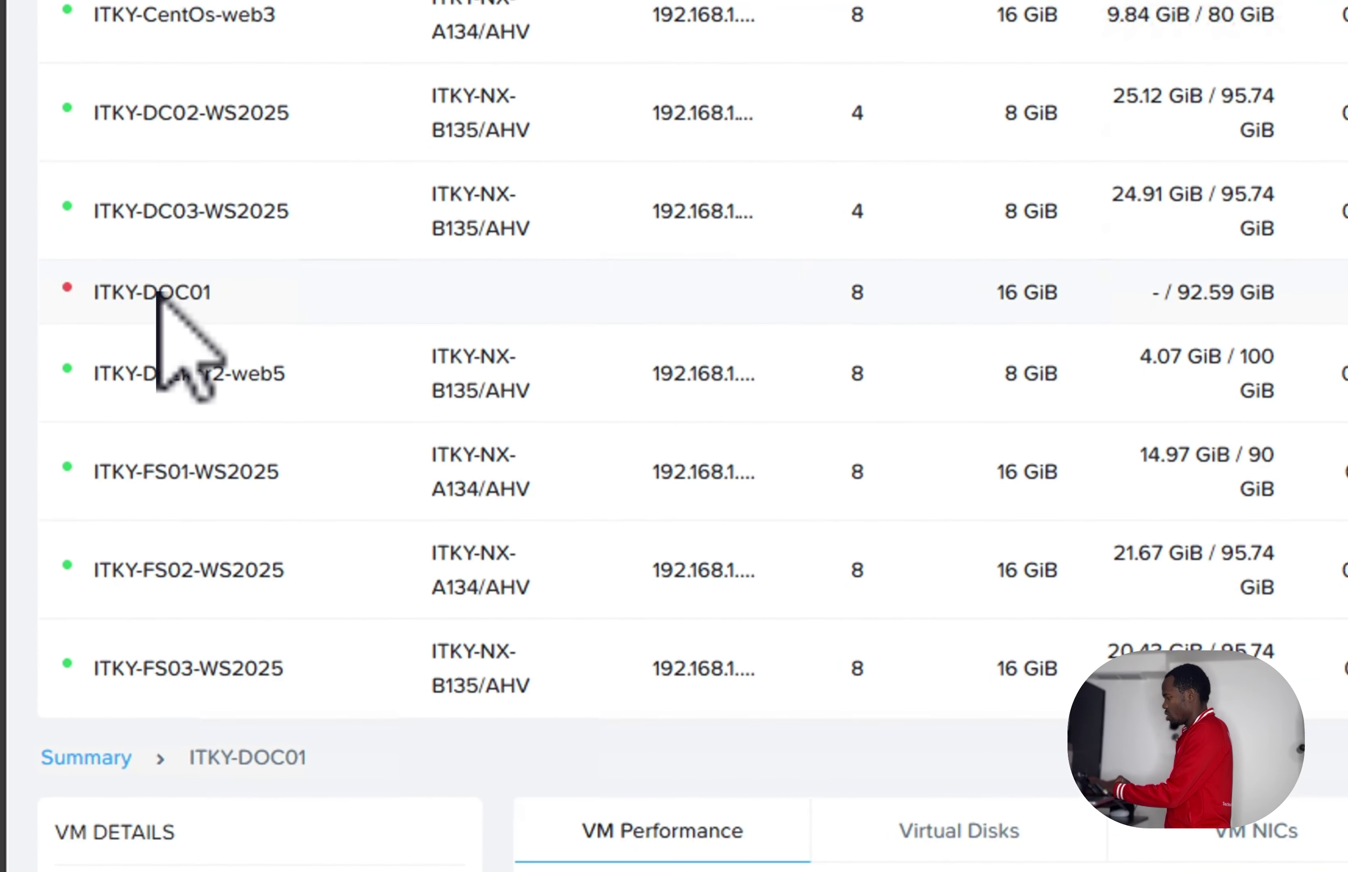
Power on the ITKY-DOC01 VM and launch its console
{"action": "right_click", "coordinate": [180, 310]}
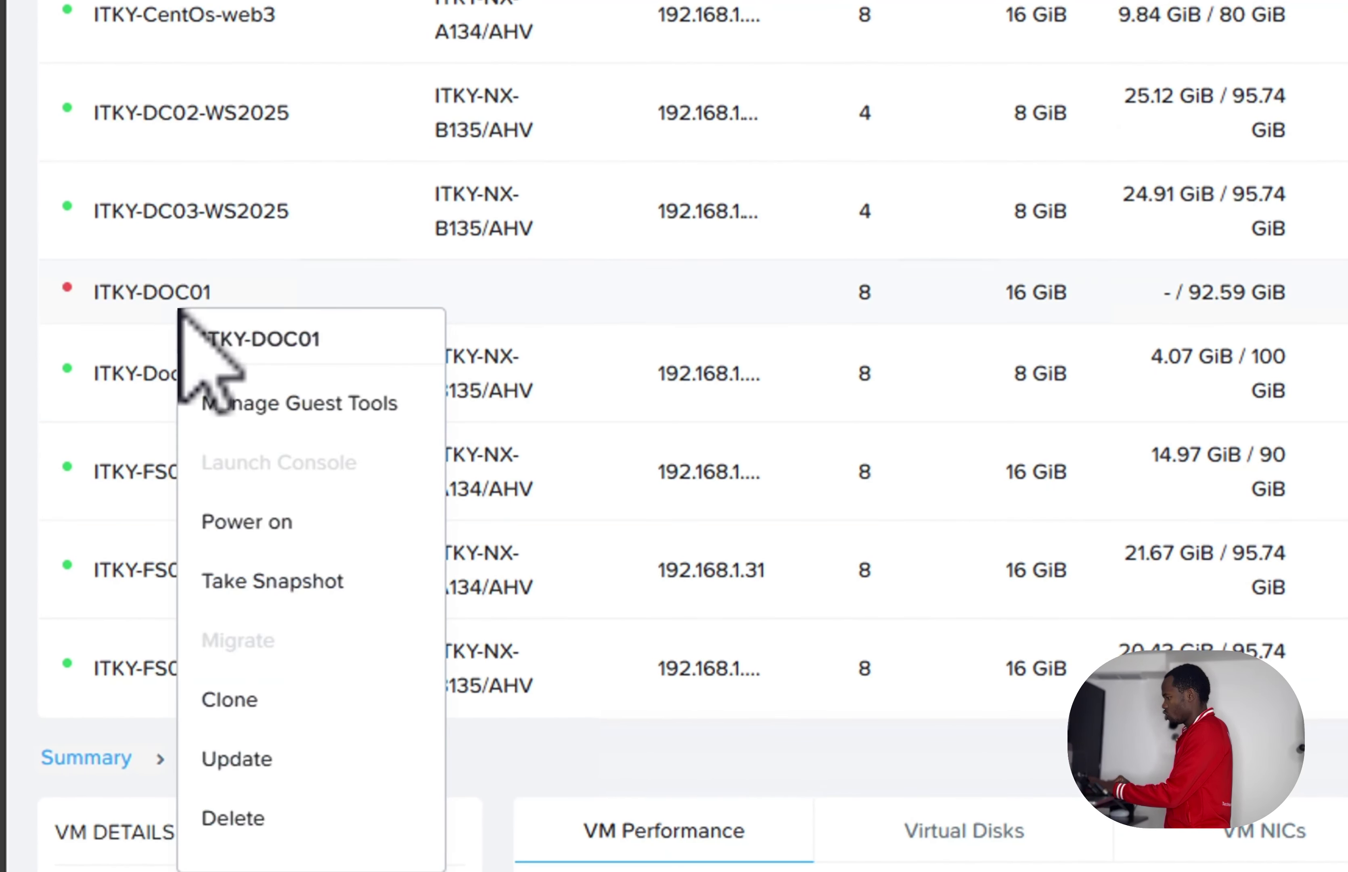
{"action": "left_click", "coordinate": [292, 532]}
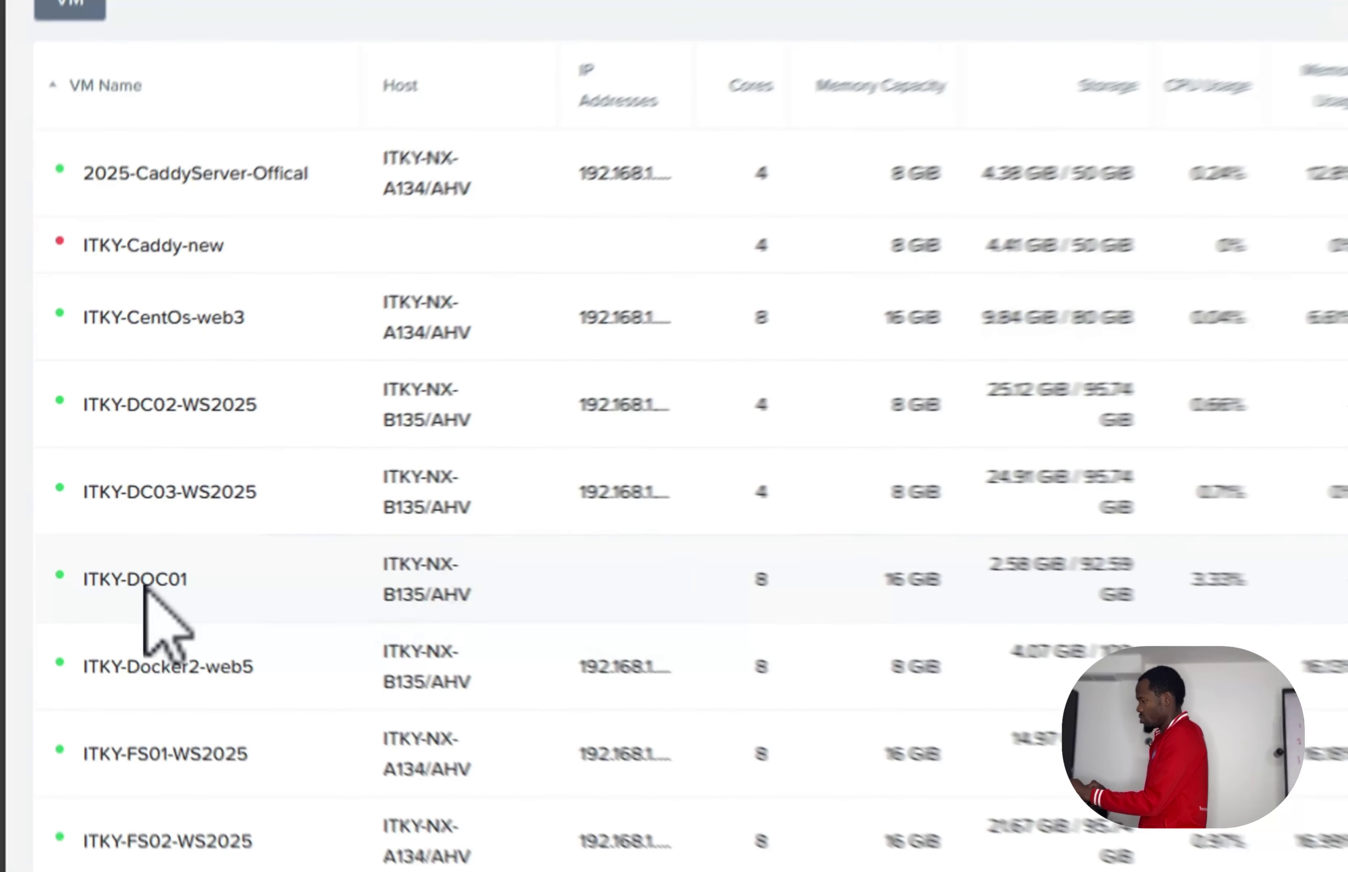
{"action": "right_click", "coordinate": [81, 527]}
{"action": "left_click", "coordinate": [261, 749]}
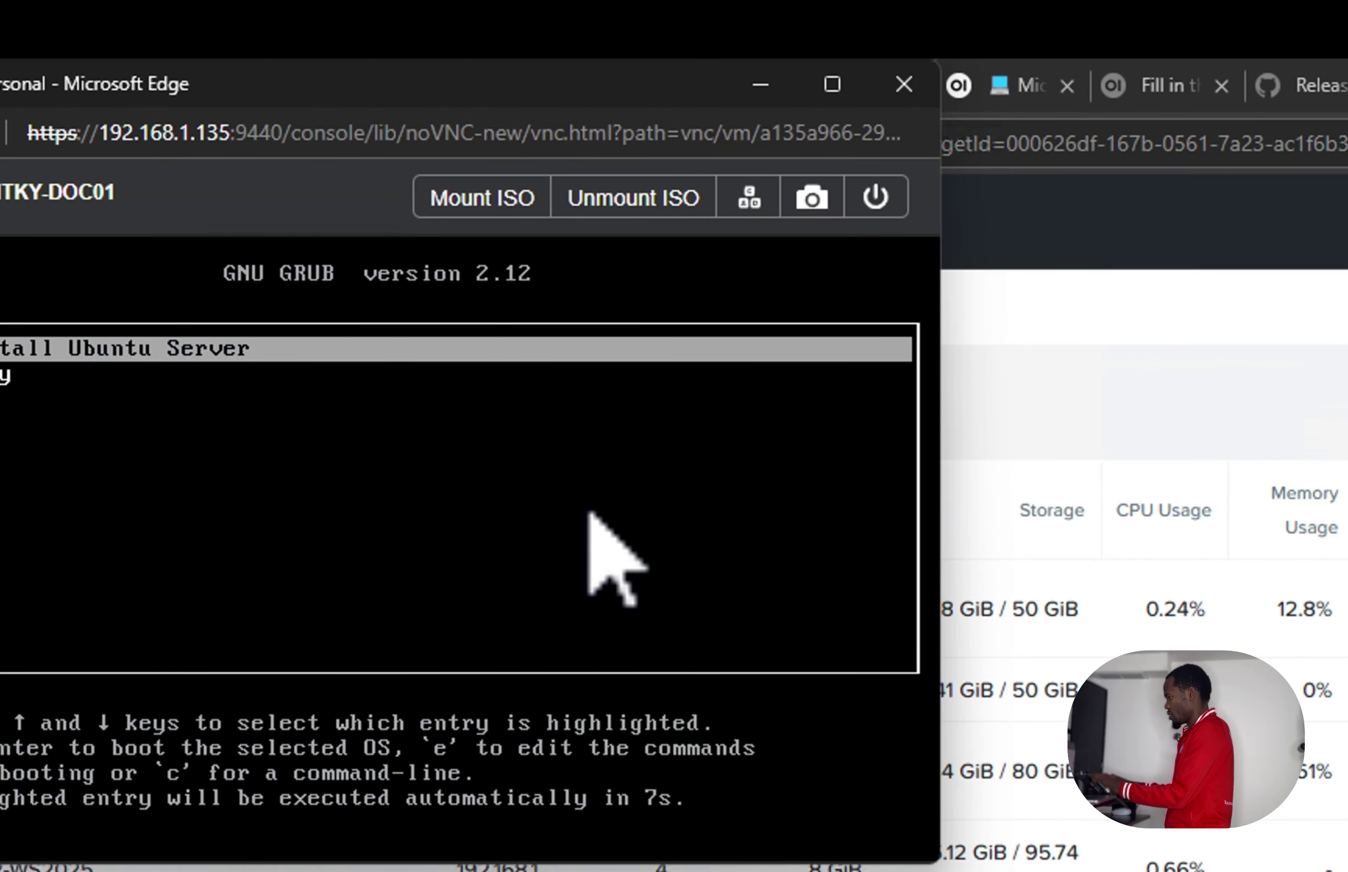
Boot the Ubuntu Server install entry in a maximized console window and choose English as the installer language
{"action": "key", "text": "Return"}
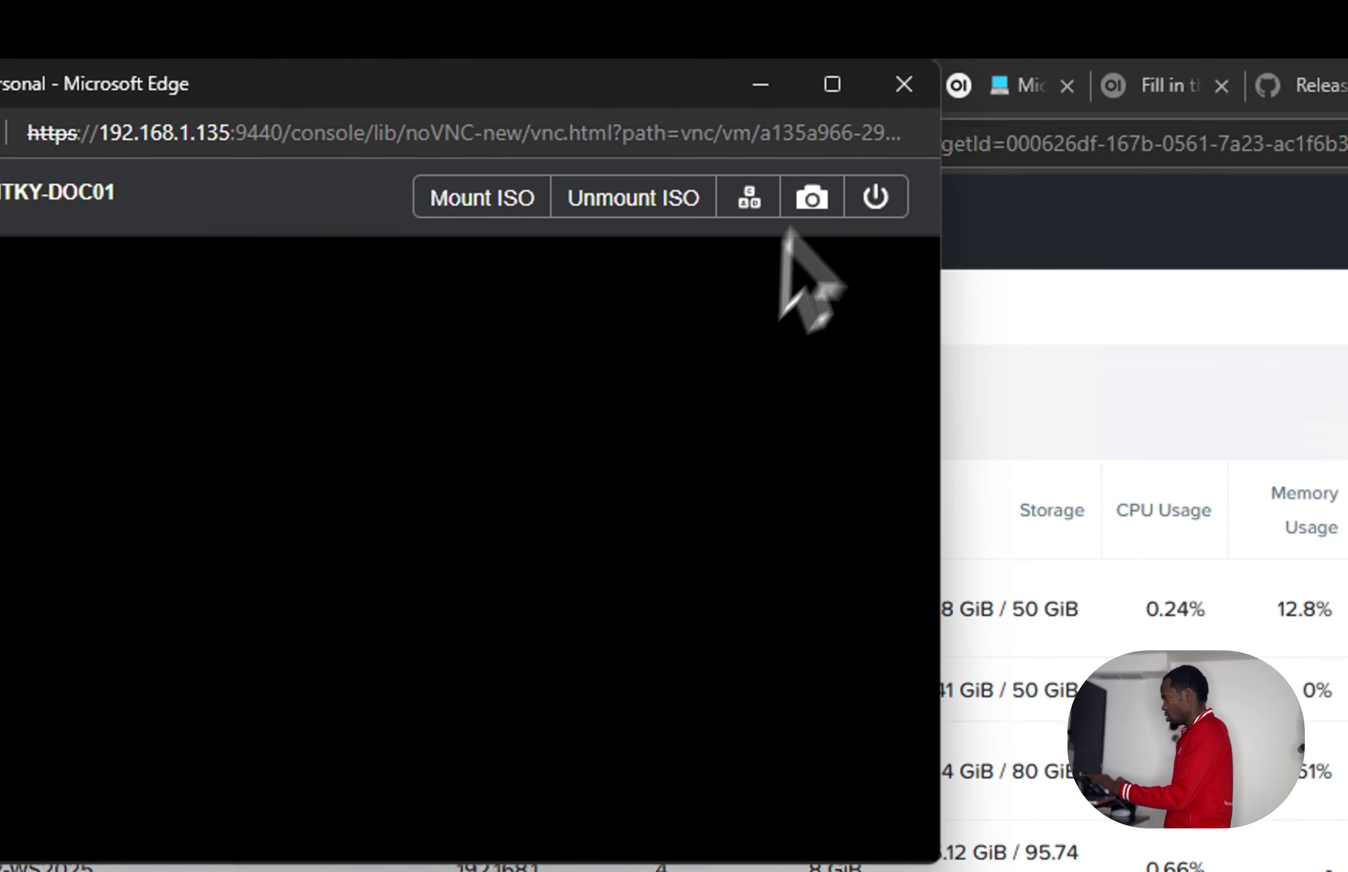
{"action": "left_click", "coordinate": [832, 84]}
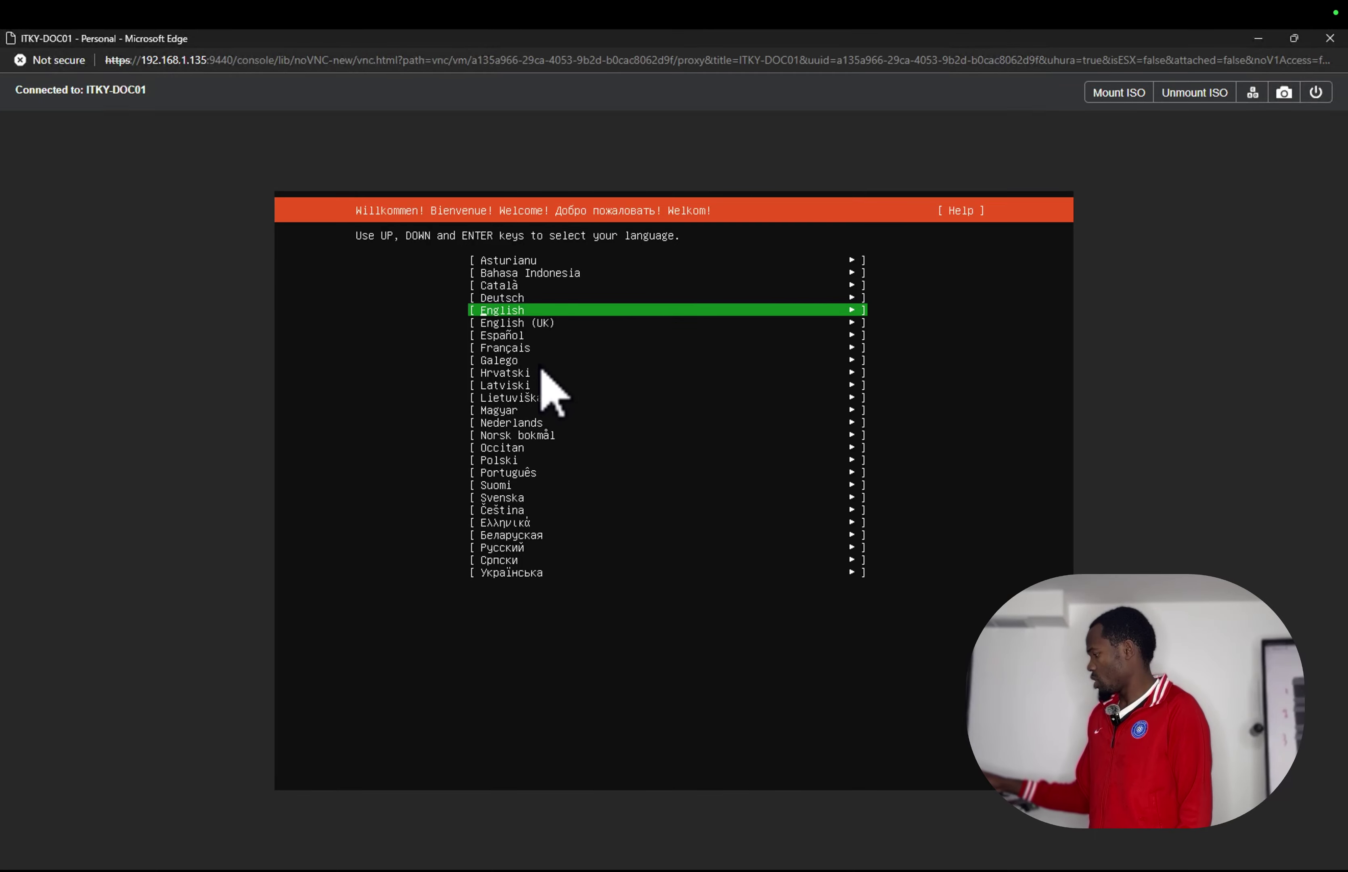
{"action": "key", "text": "Return"}
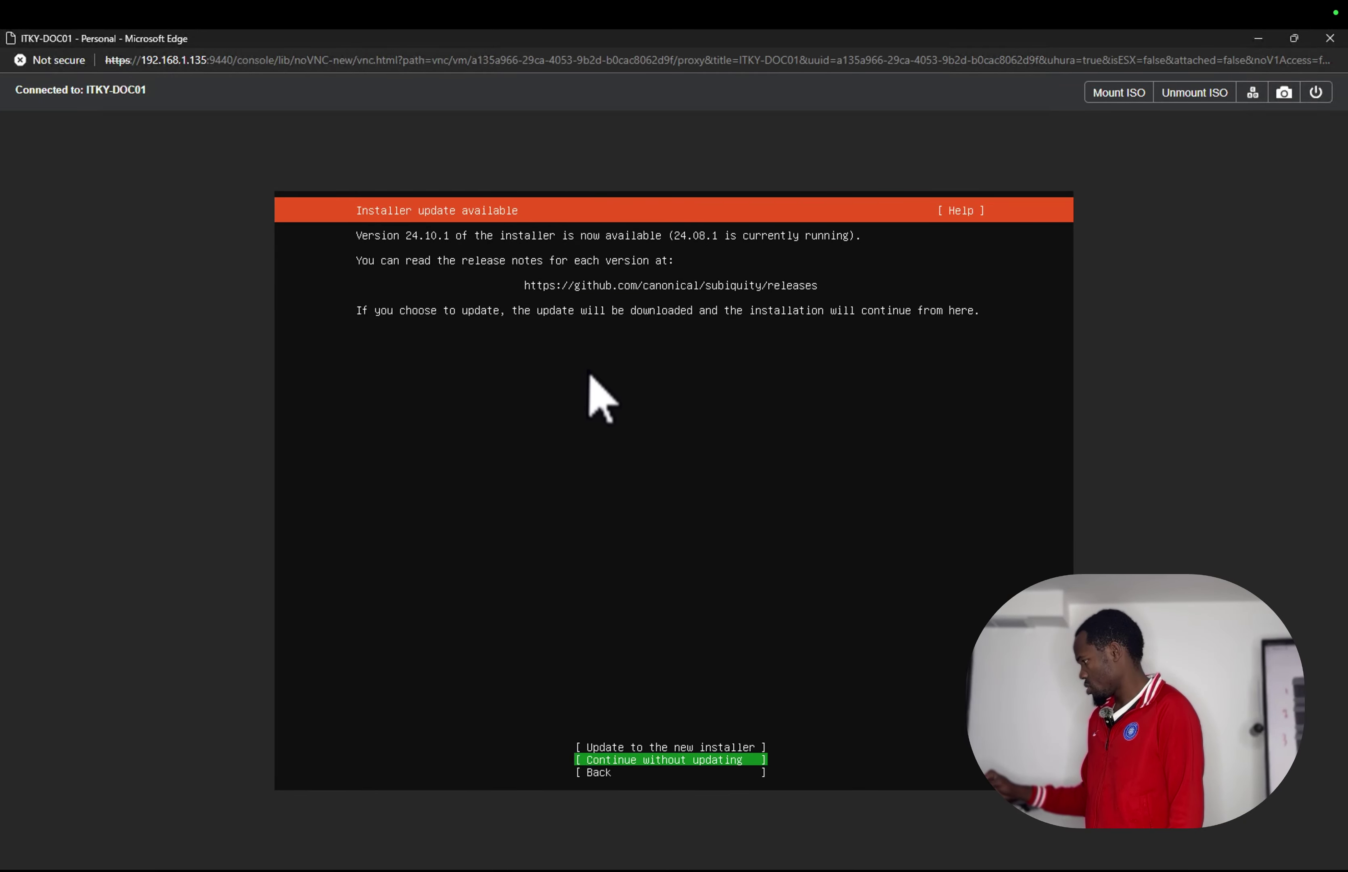
Update to the new installer and accept English (US) as the keyboard layout and variant
{"action": "key", "text": "Up"}
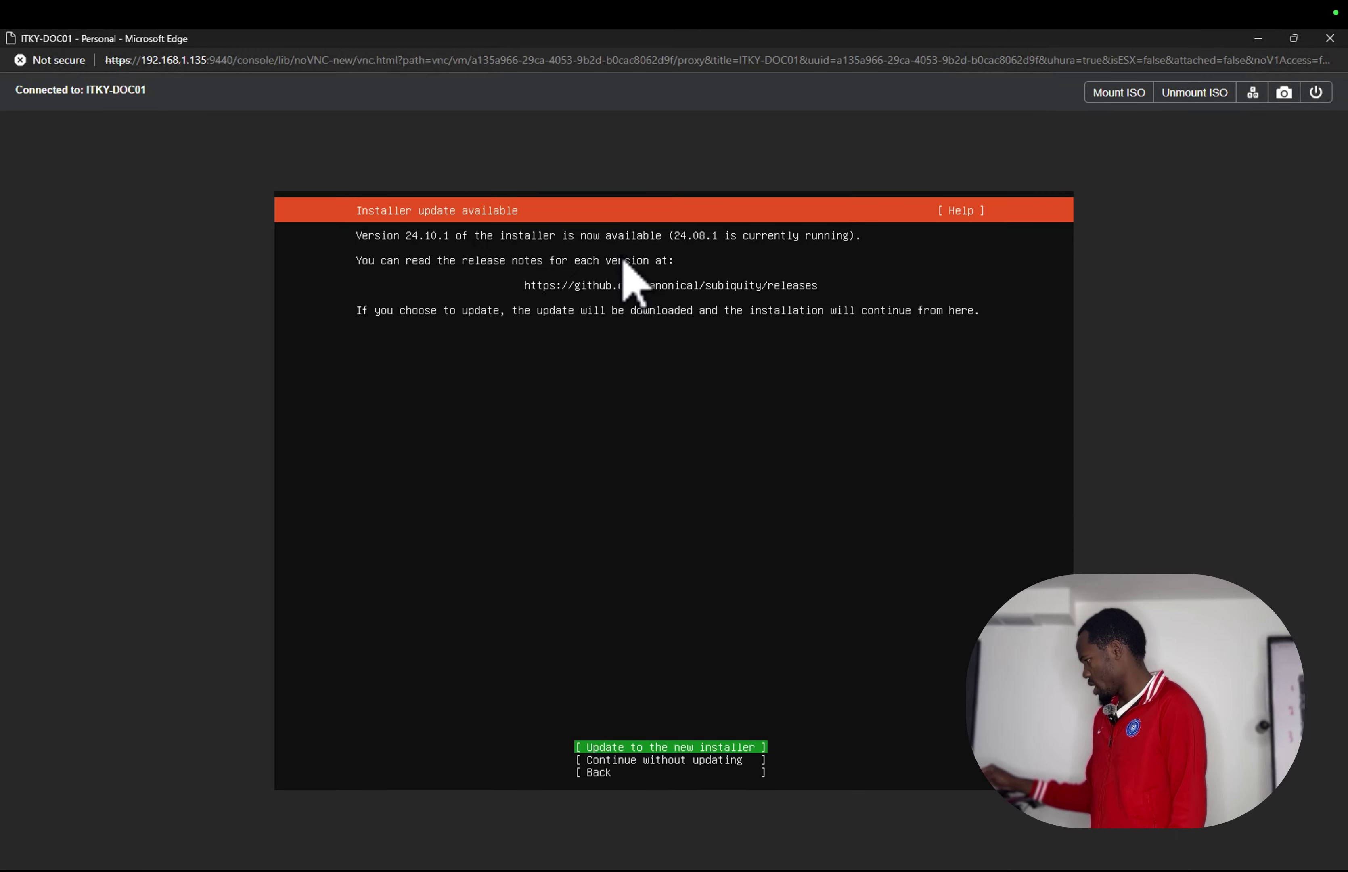
{"action": "key", "text": "Return"}
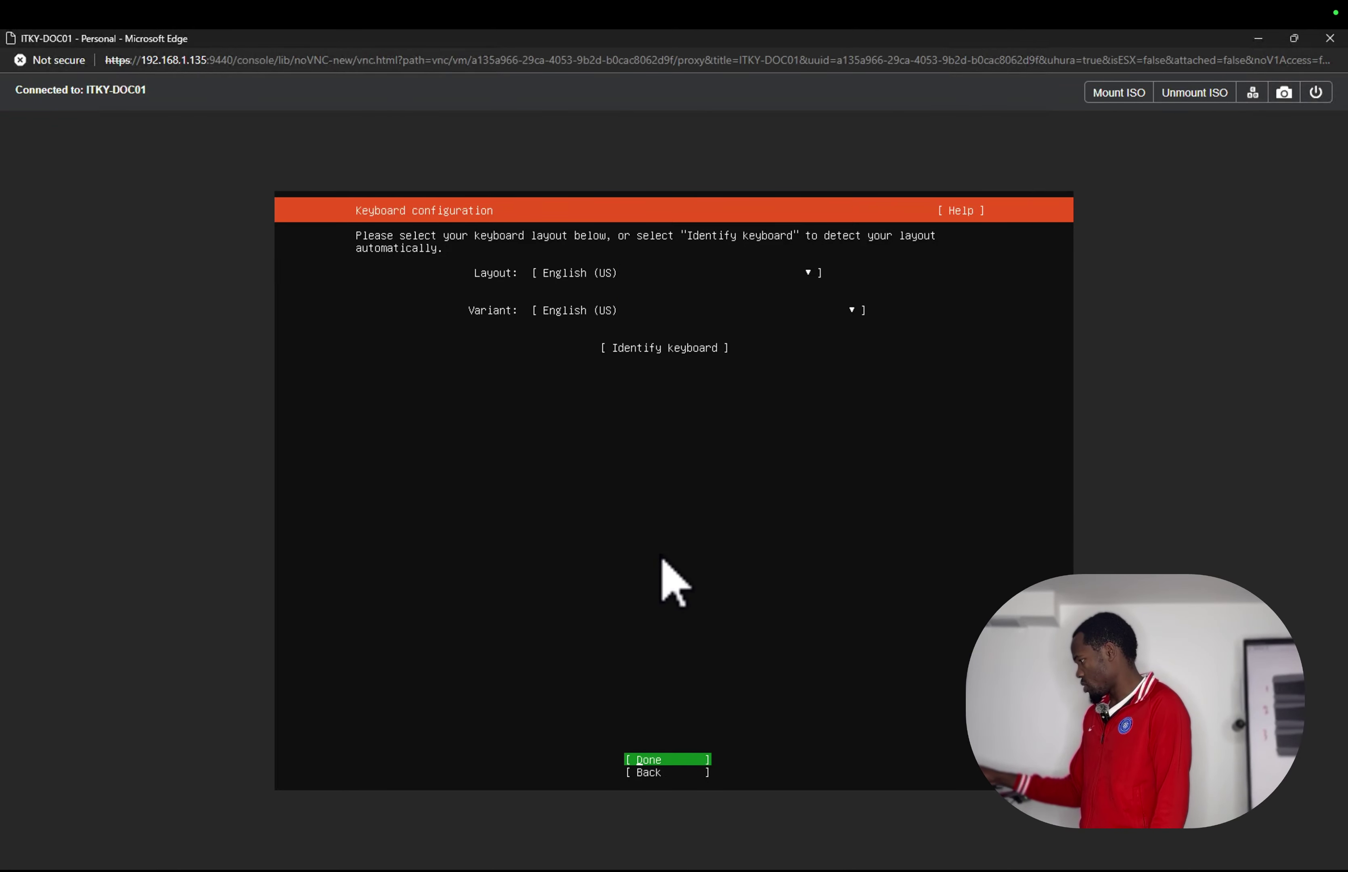
{"action": "key", "text": "Return"}
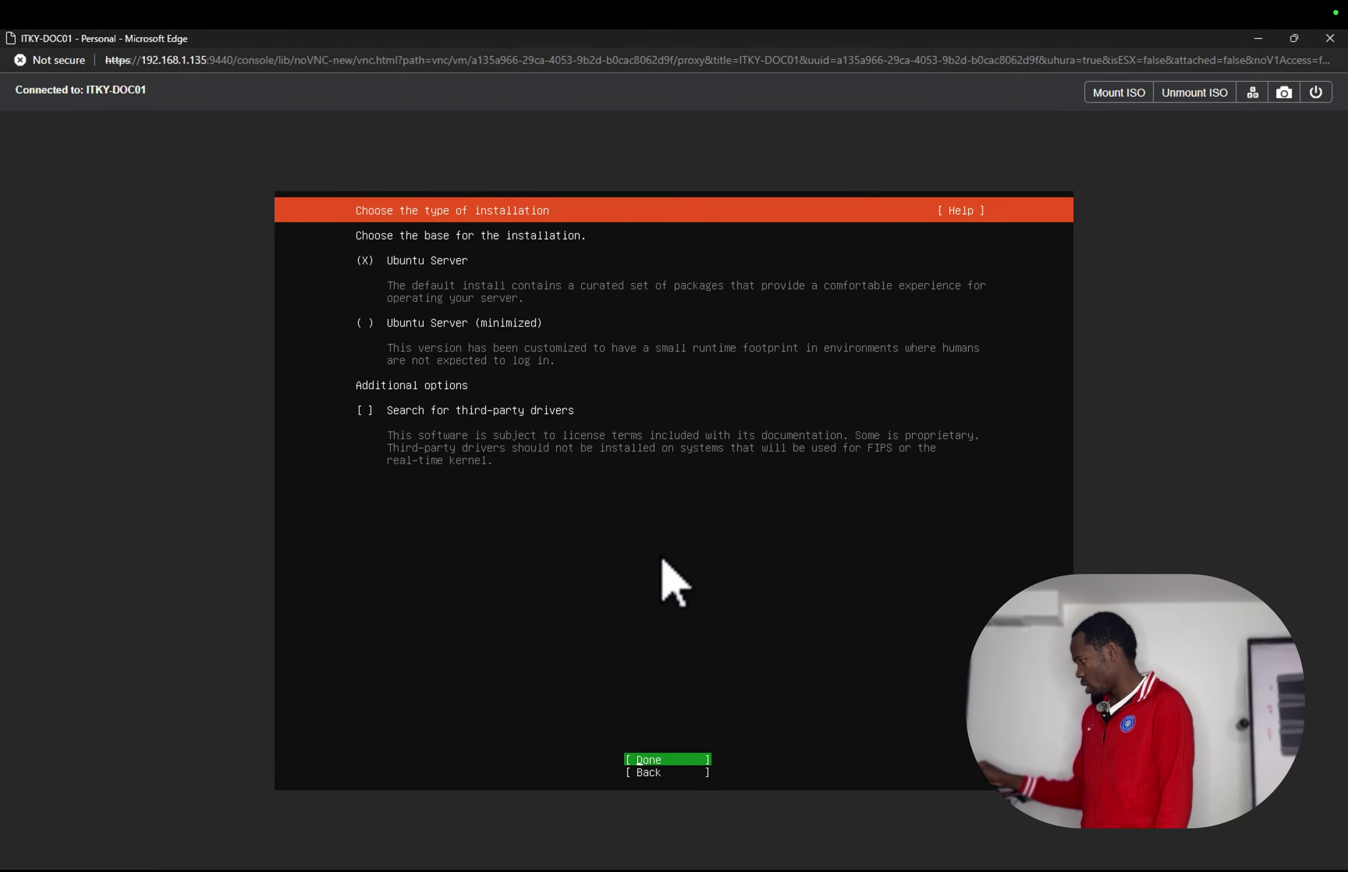
Accept Ubuntu Server as the installation base without searching for third-party drivers
{"action": "key", "text": "Up"}
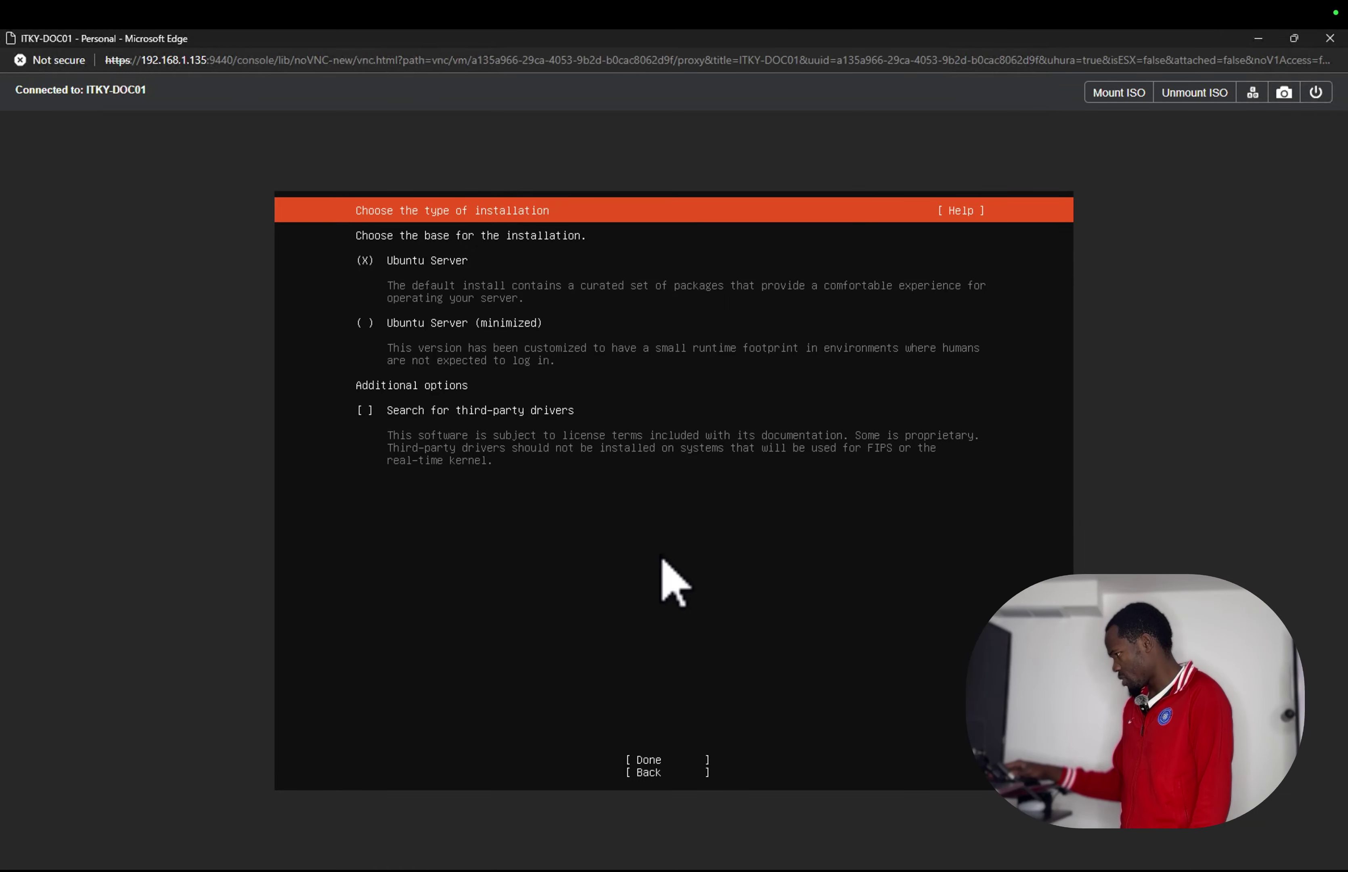
{"action": "key", "text": "Down"}
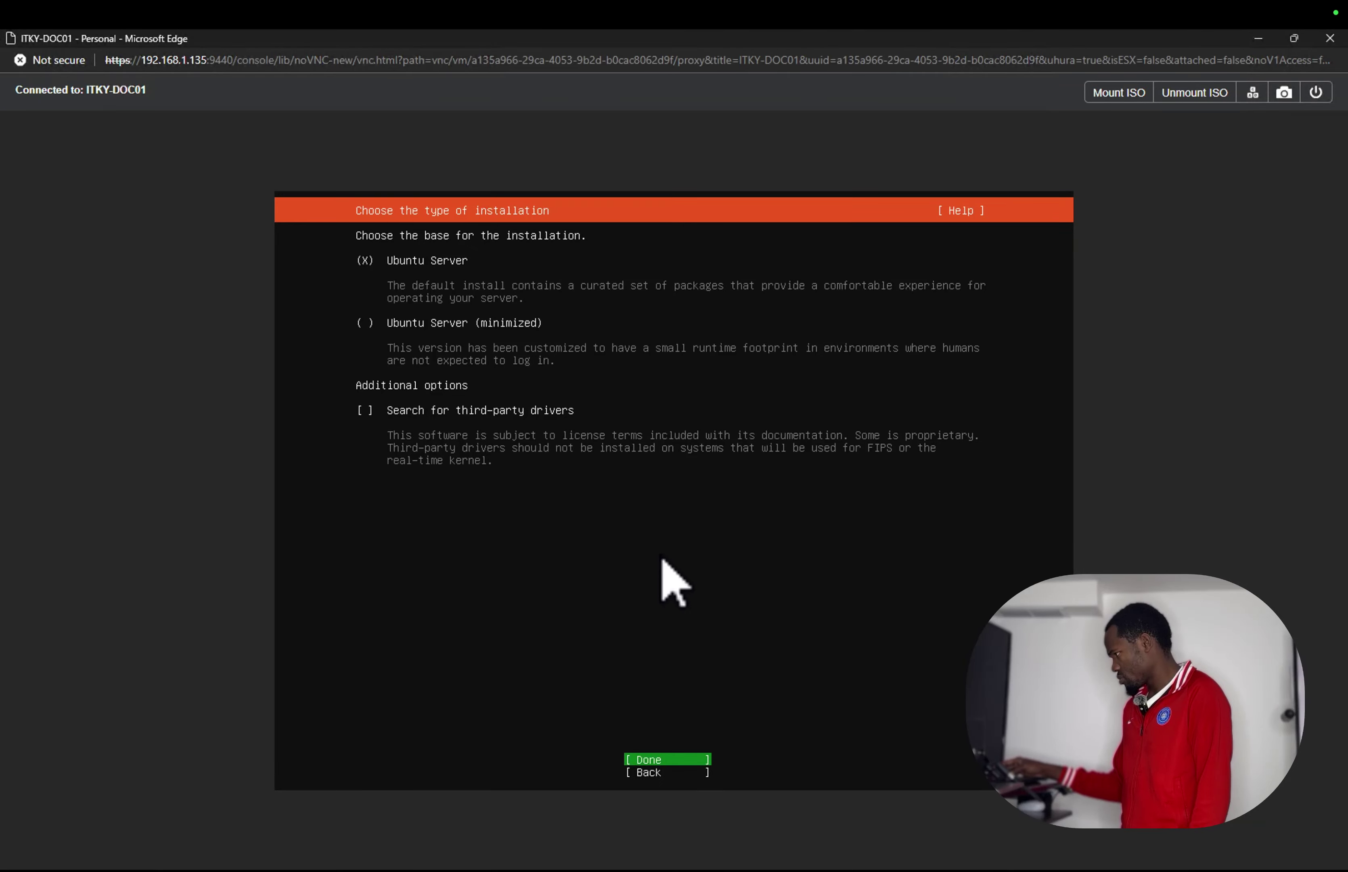
{"action": "key", "text": "Return"}
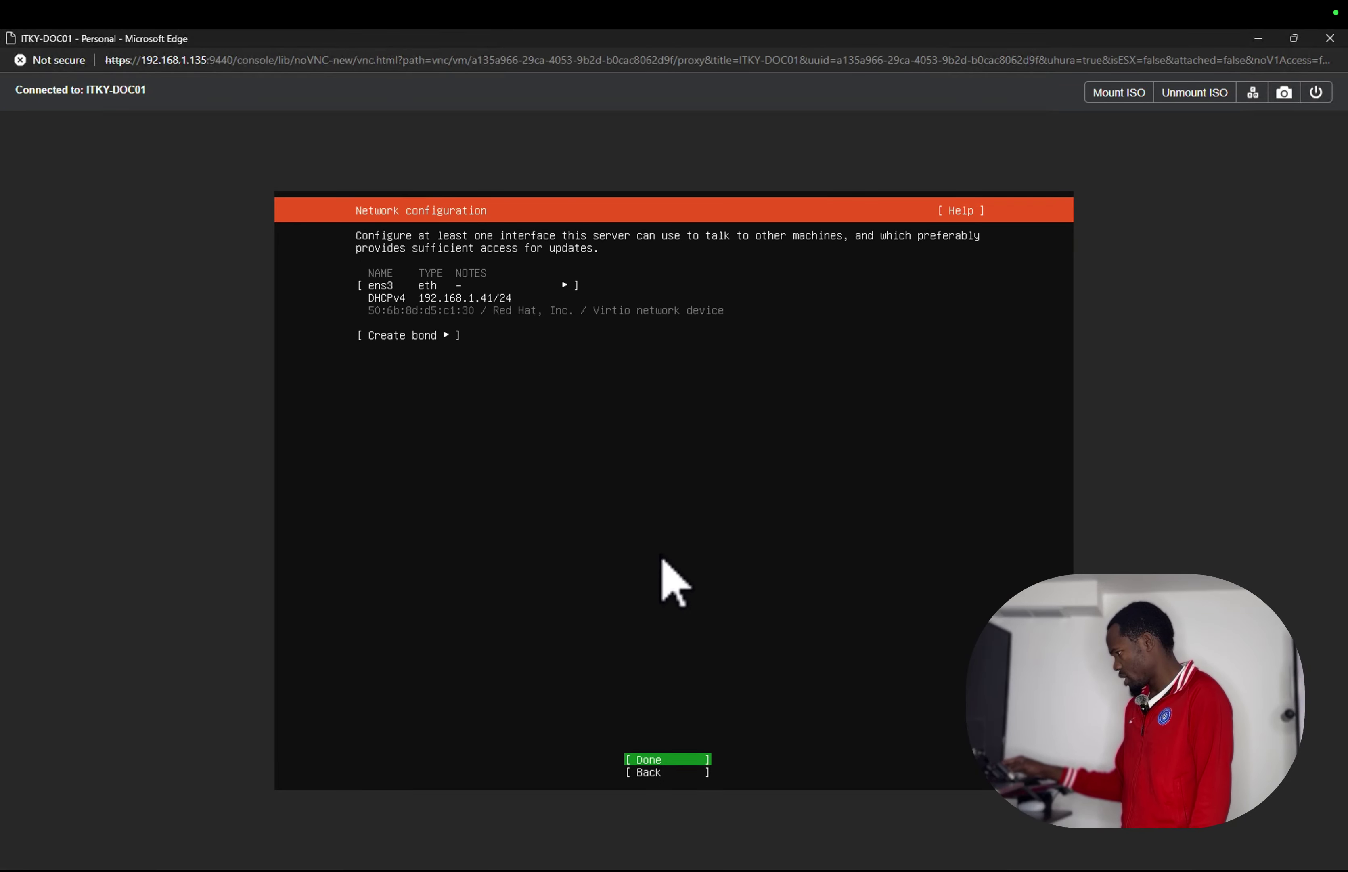
Edit the ens3 interface's IPv4 configuration and set its IPv4 method to Manual
{"action": "key", "text": "Up"}
{"action": "key", "text": "Up"}
{"action": "key", "text": "Up"}
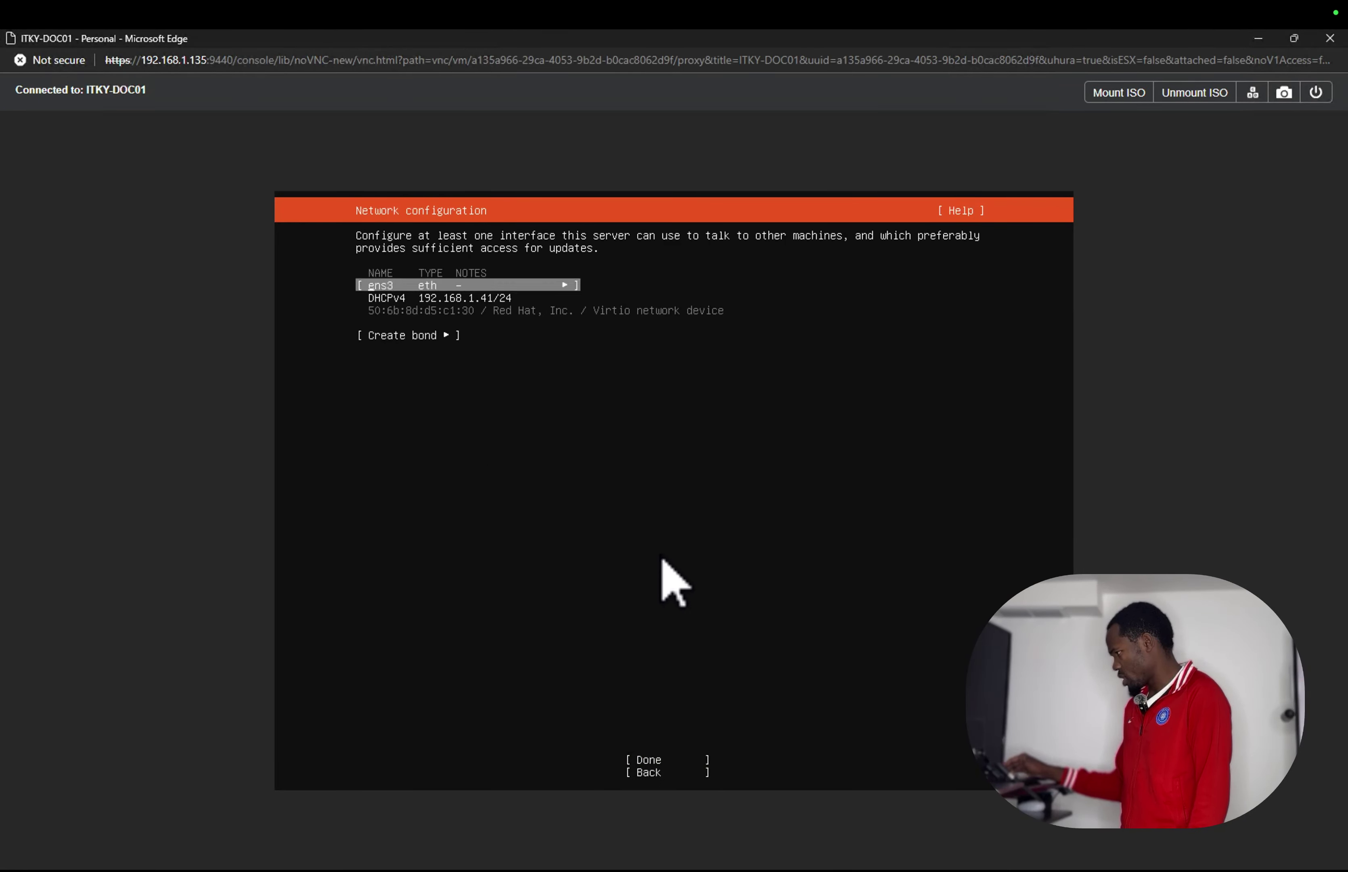
{"action": "key", "text": "Down"}
{"action": "key", "text": "Down"}
{"action": "key", "text": "Up"}
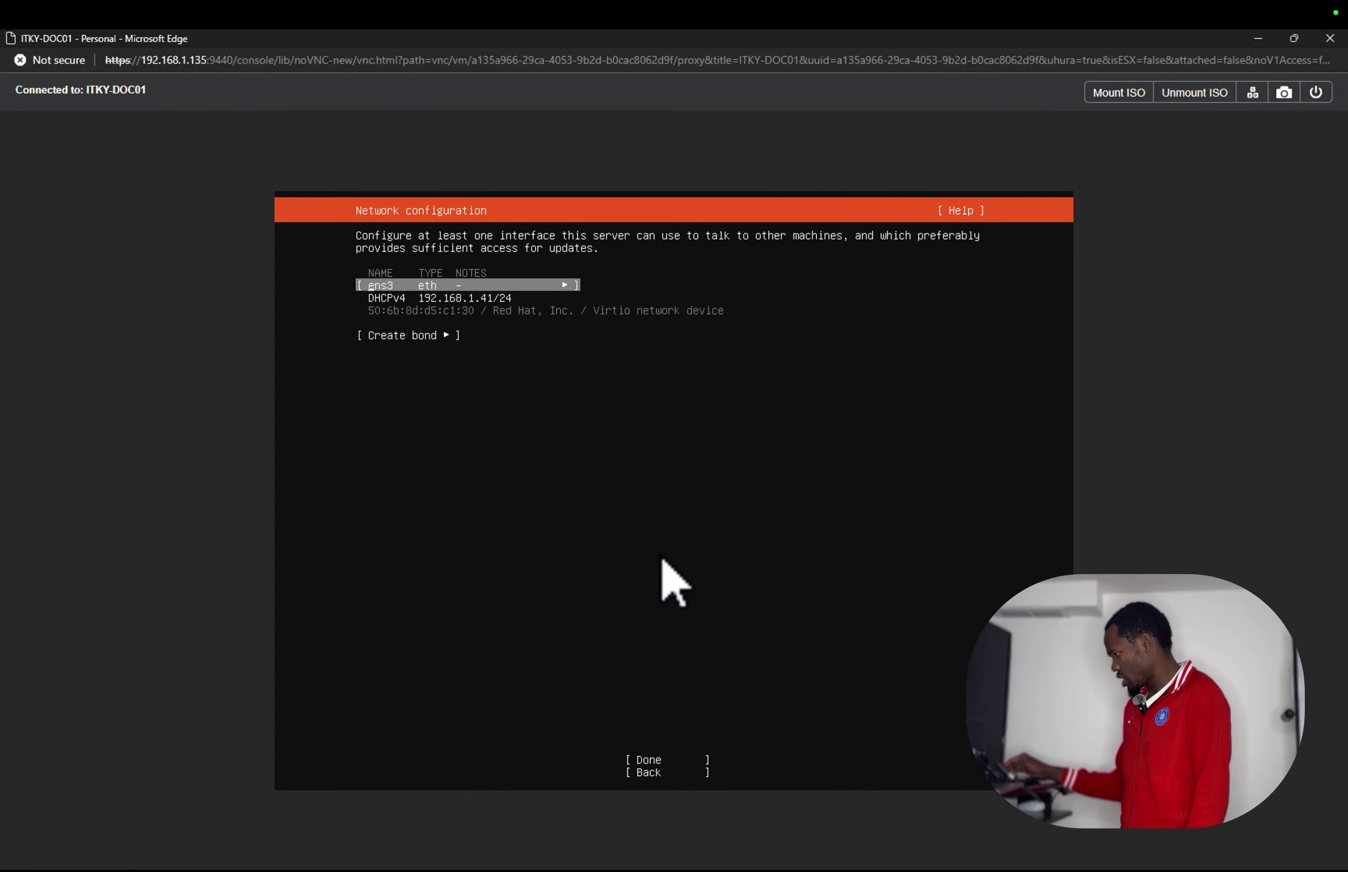
{"action": "key", "text": "Return"}
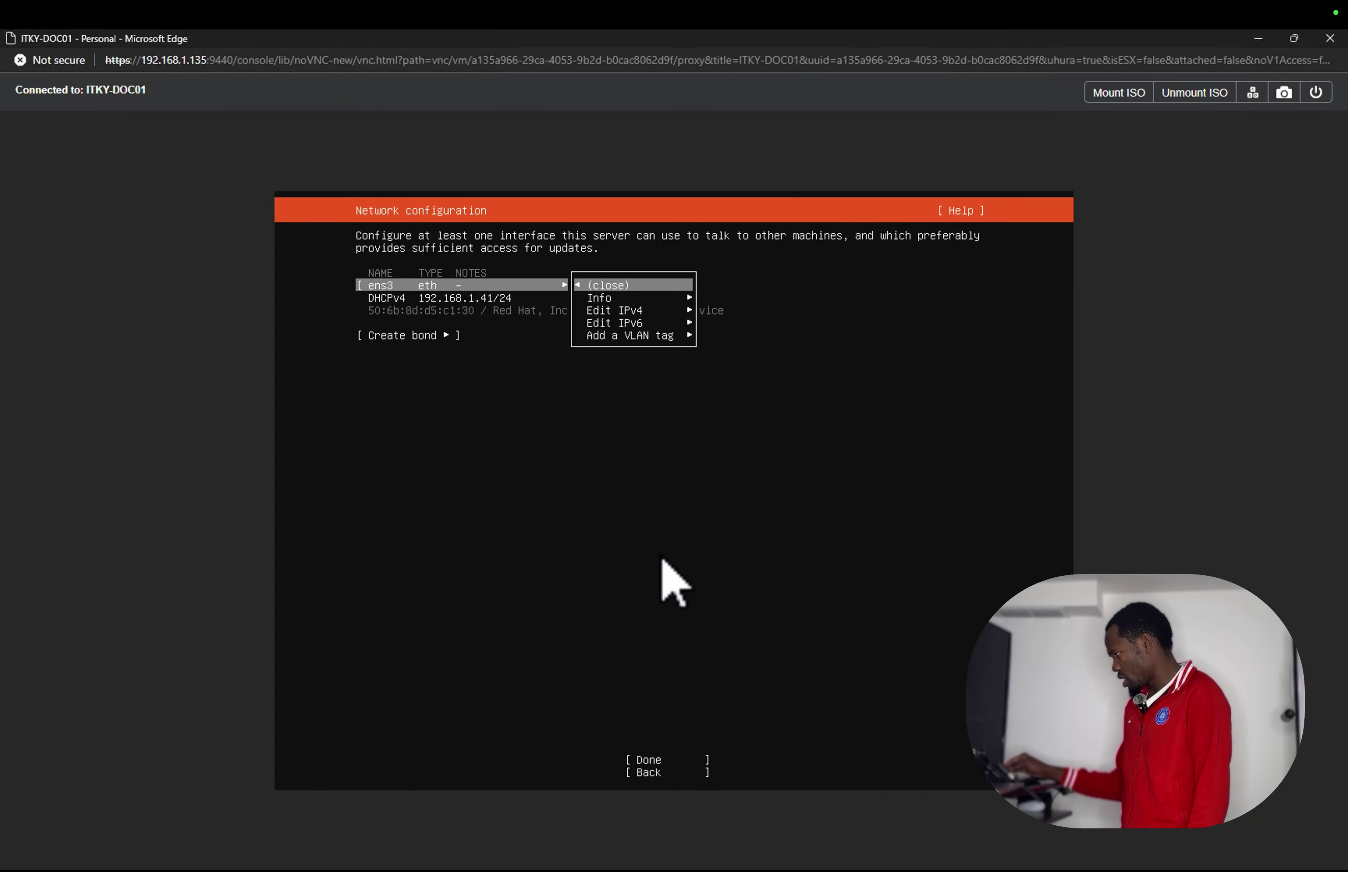
{"action": "key", "text": "Down"}
{"action": "key", "text": "Down"}
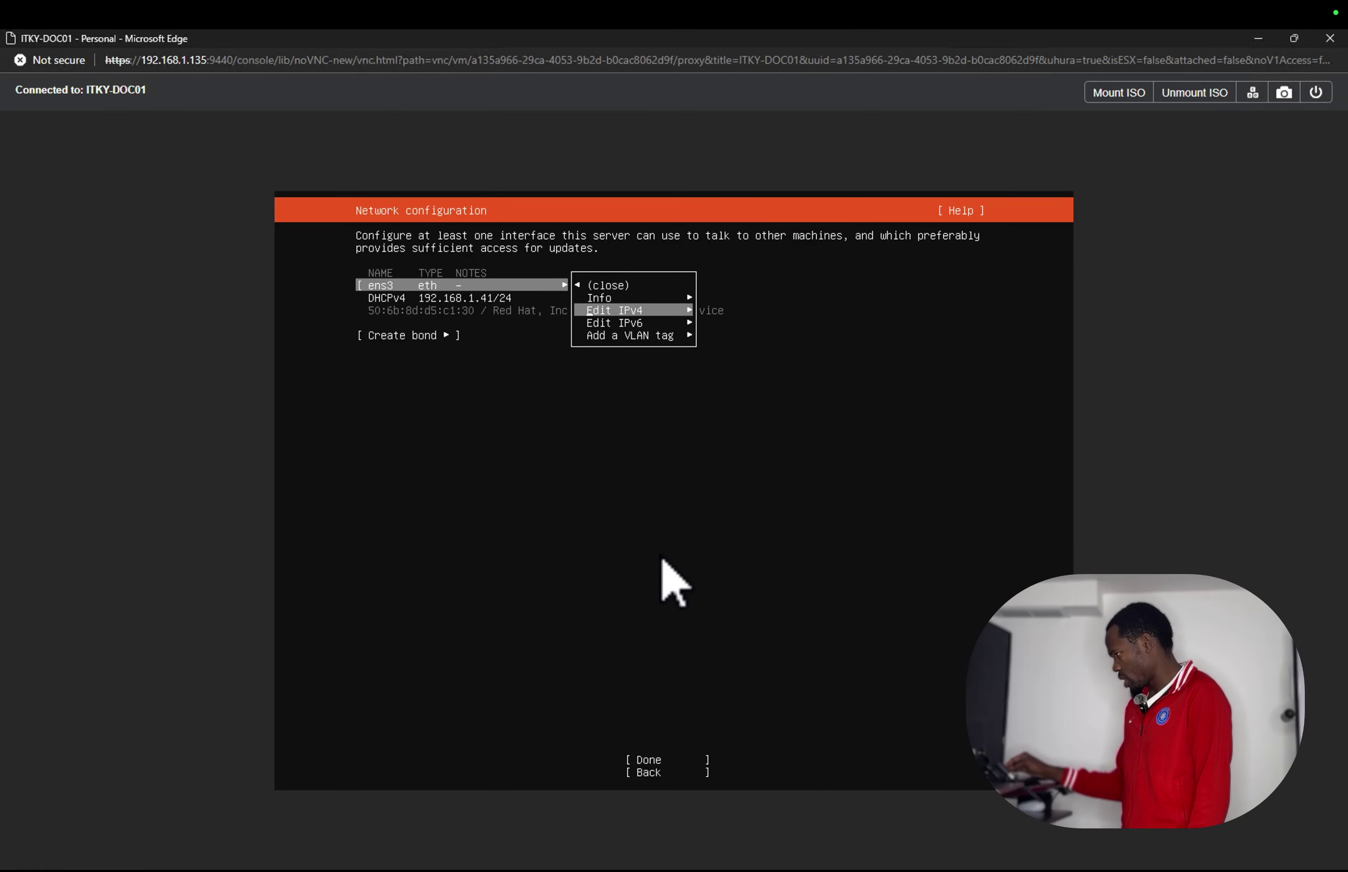
{"action": "key", "text": "Return"}
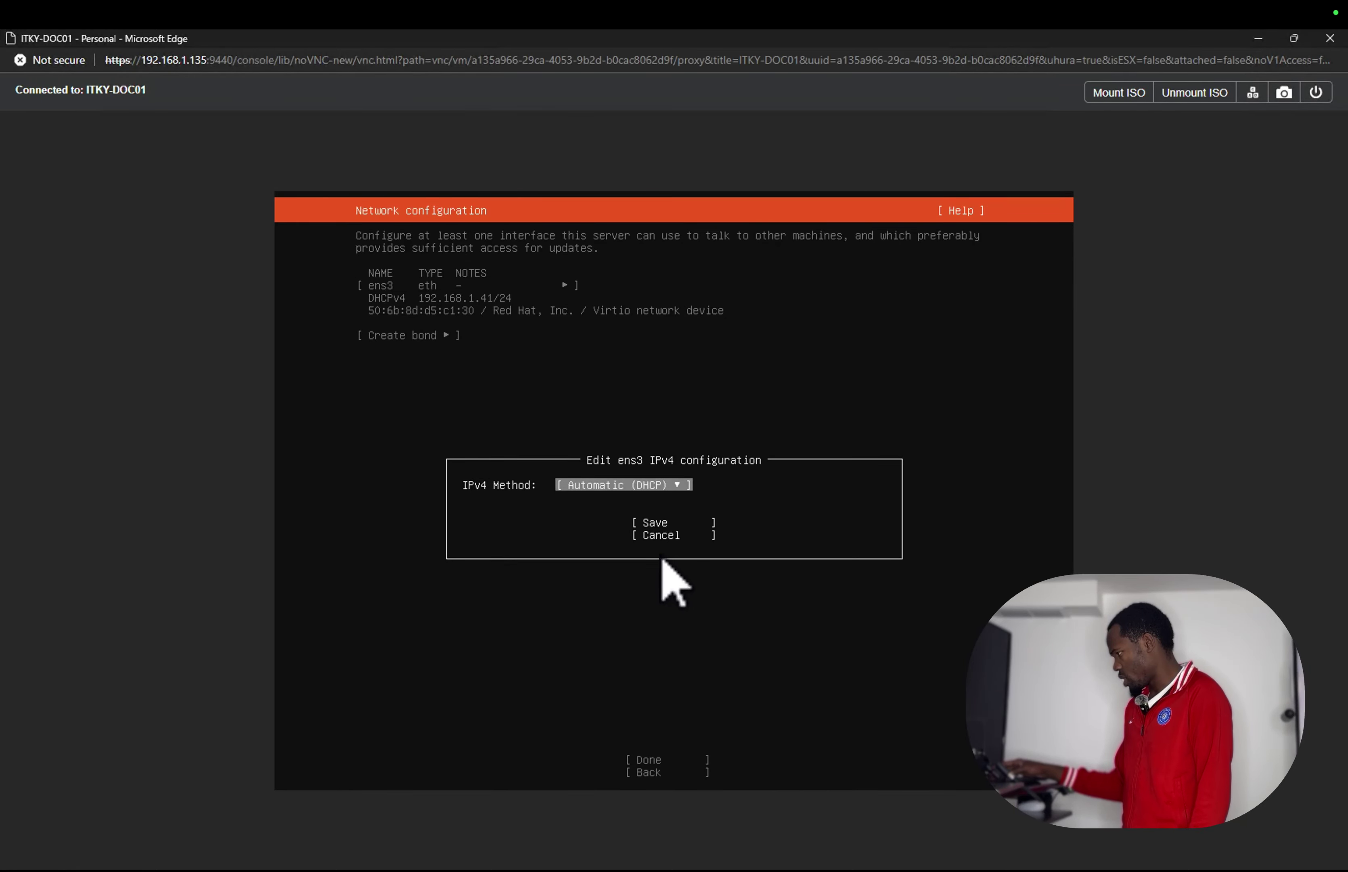
{"action": "key", "text": "Return"}
{"action": "key", "text": "Down"}
{"action": "key", "text": "Down"}
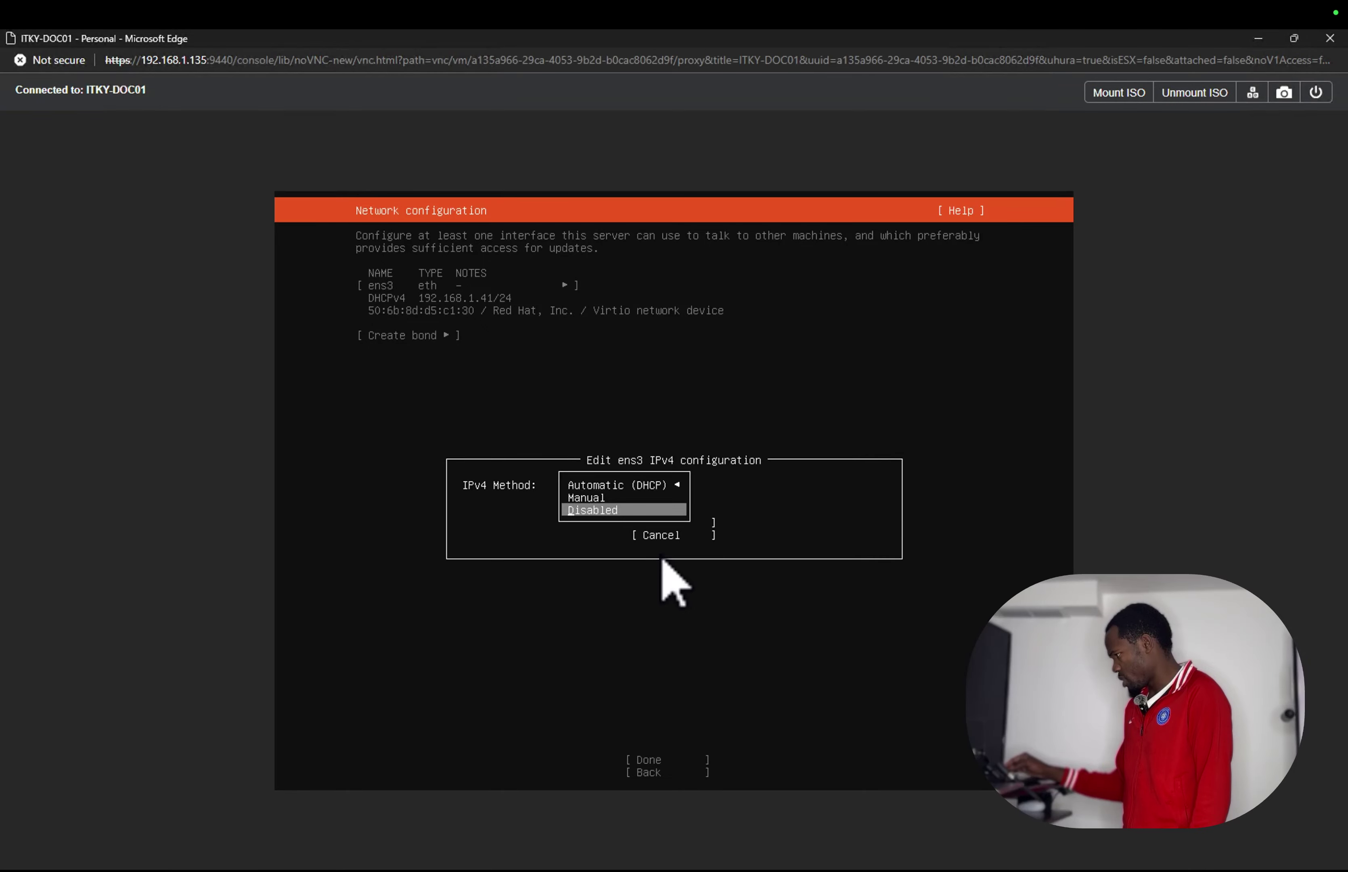
{"action": "key", "text": "Up"}
{"action": "key", "text": "Return"}
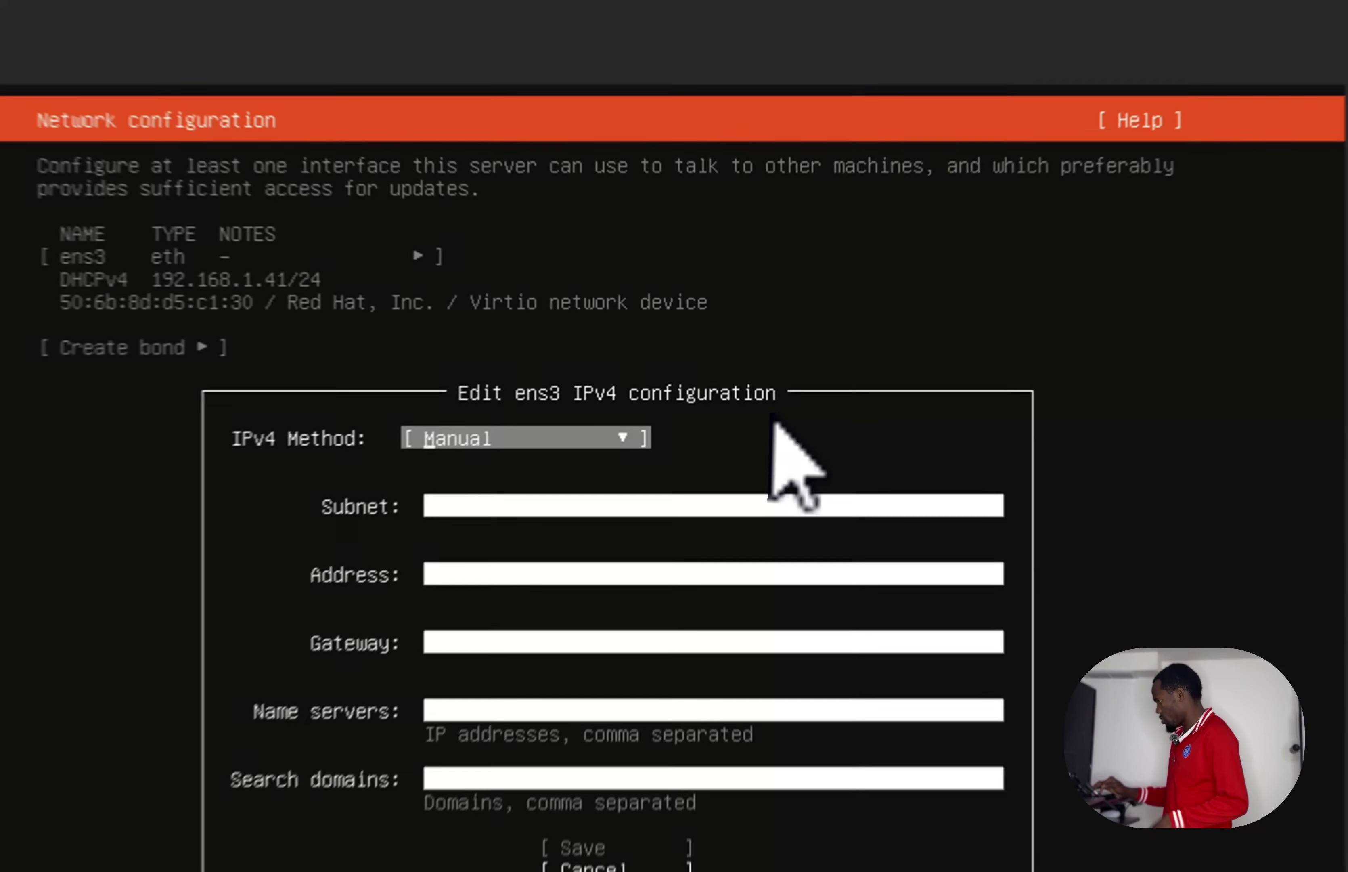
Set the ens3 IPv4 subnet to 192.168.1.0/24
{"action": "key", "text": "Tab"}
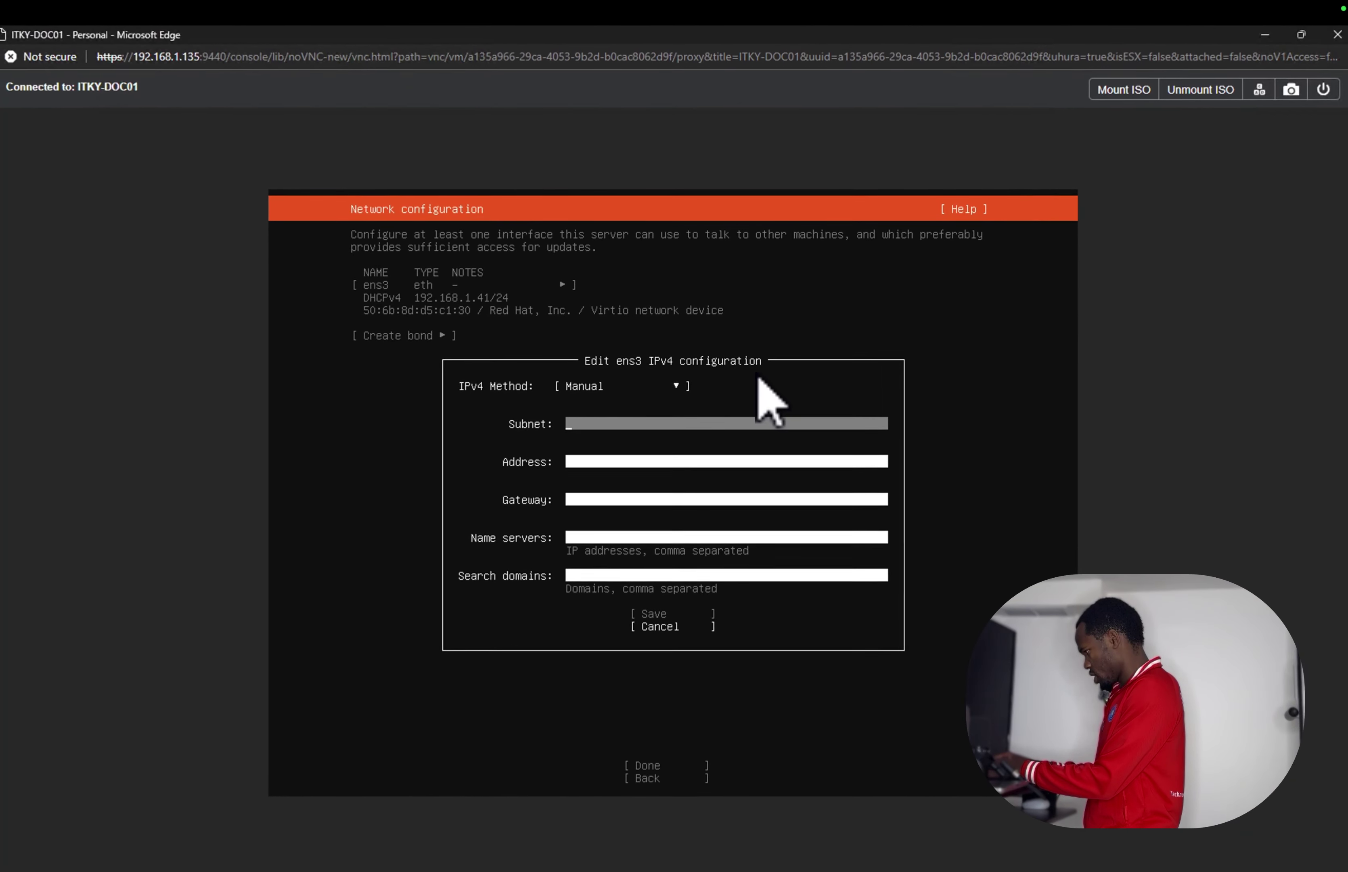
{"action": "type", "text": "192"}
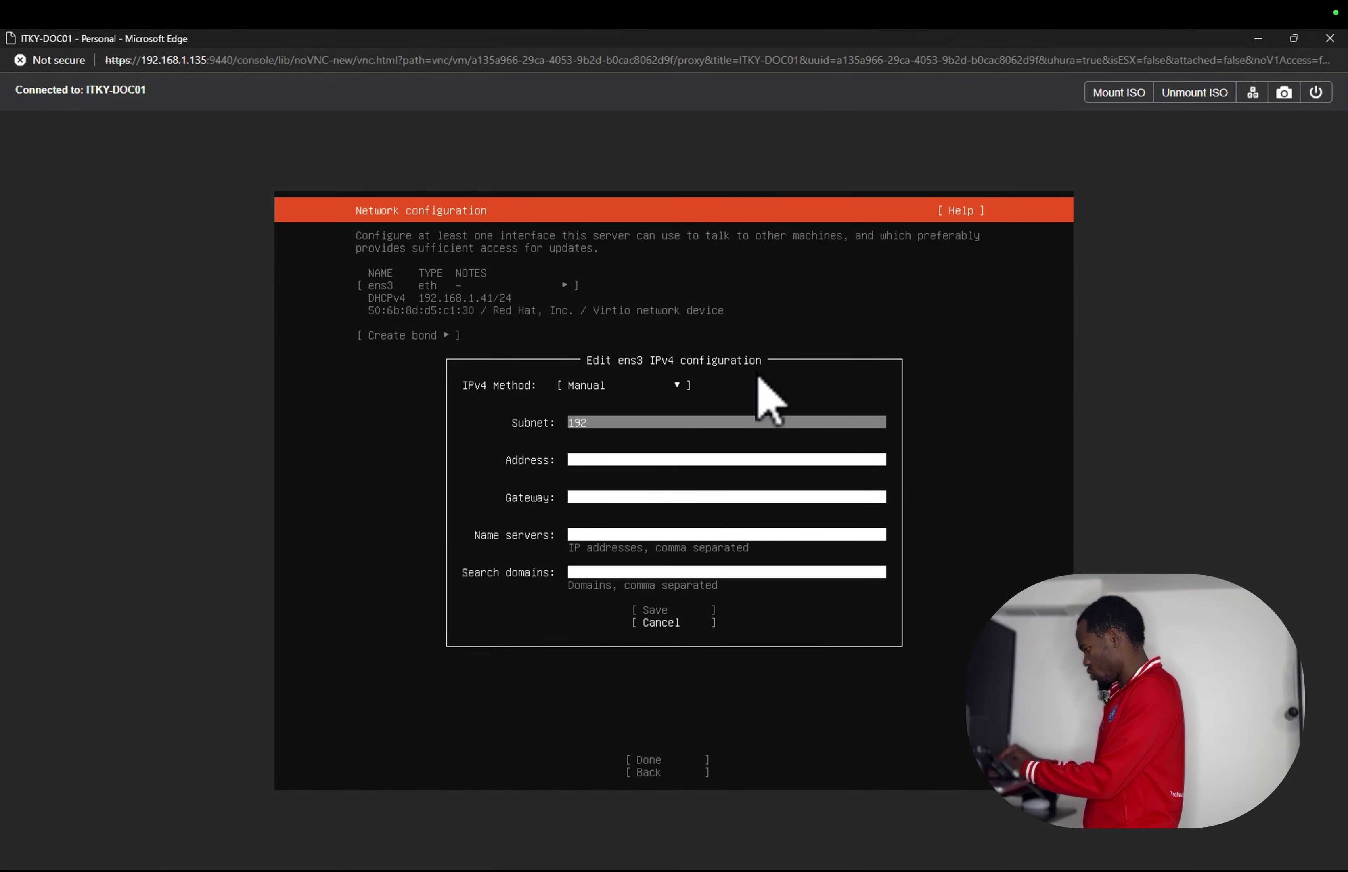
{"action": "type", "text": ".168.1."}
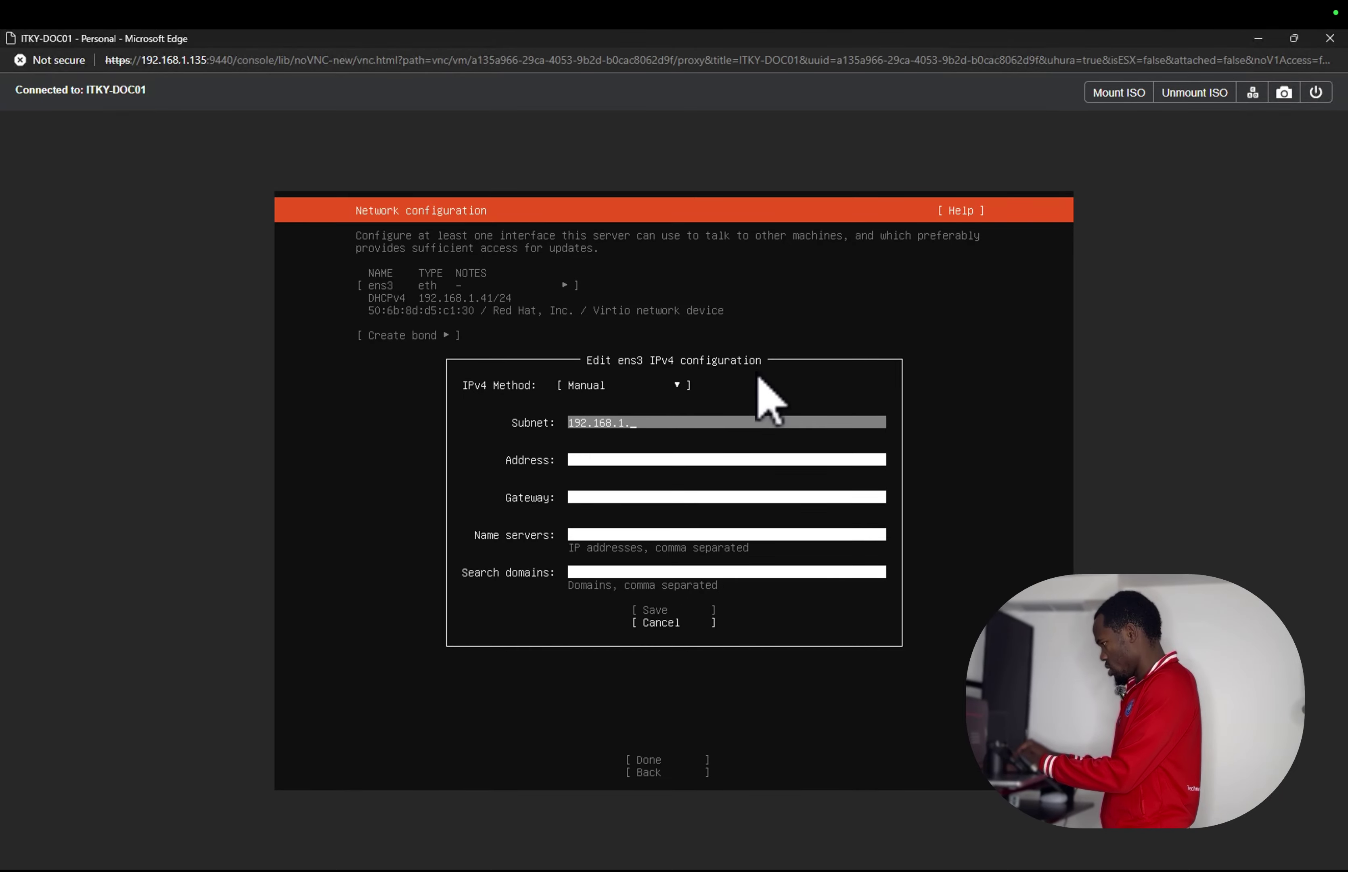
{"action": "type", "text": "0/2"}
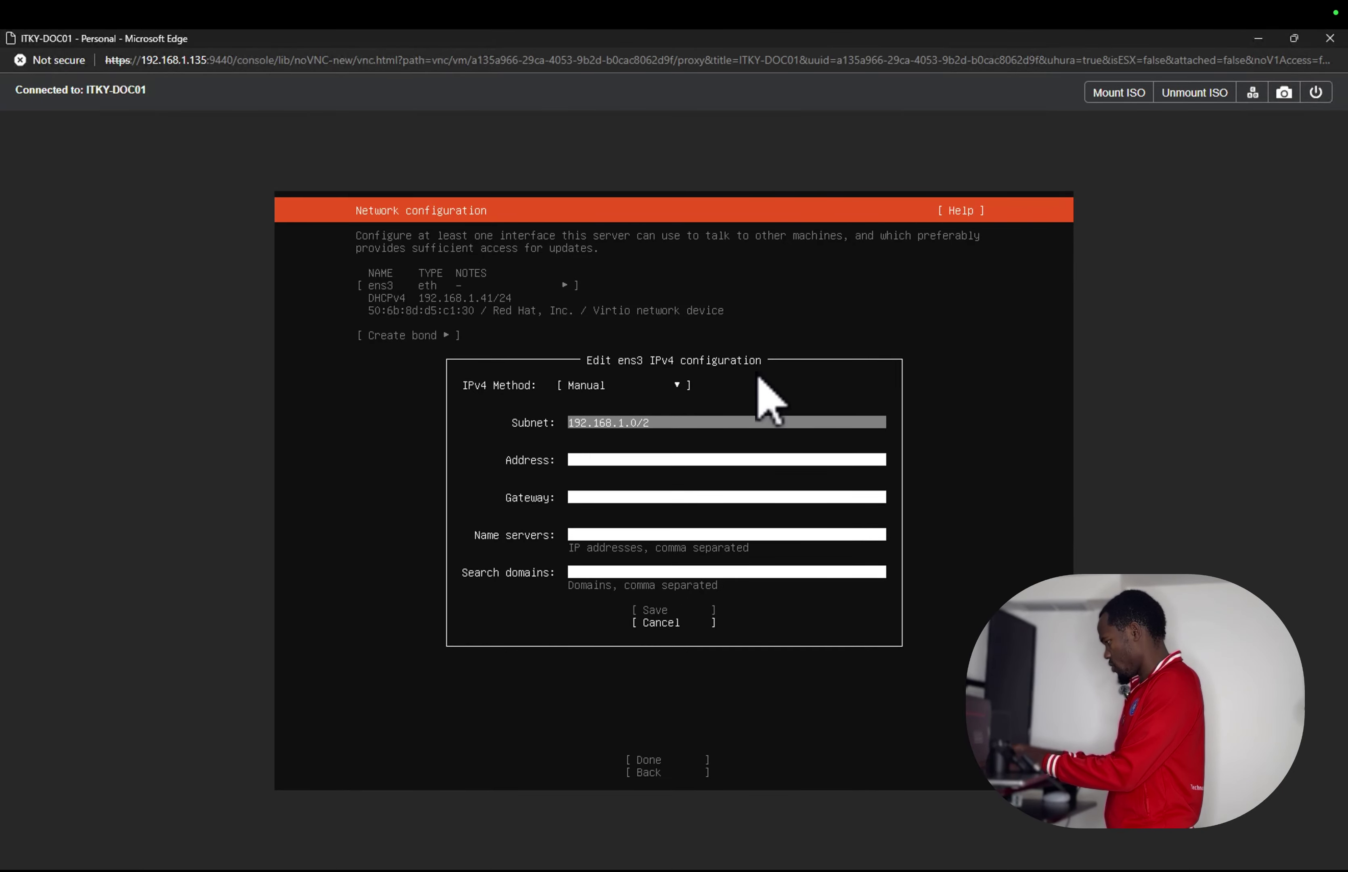
{"action": "type", "text": "4"}
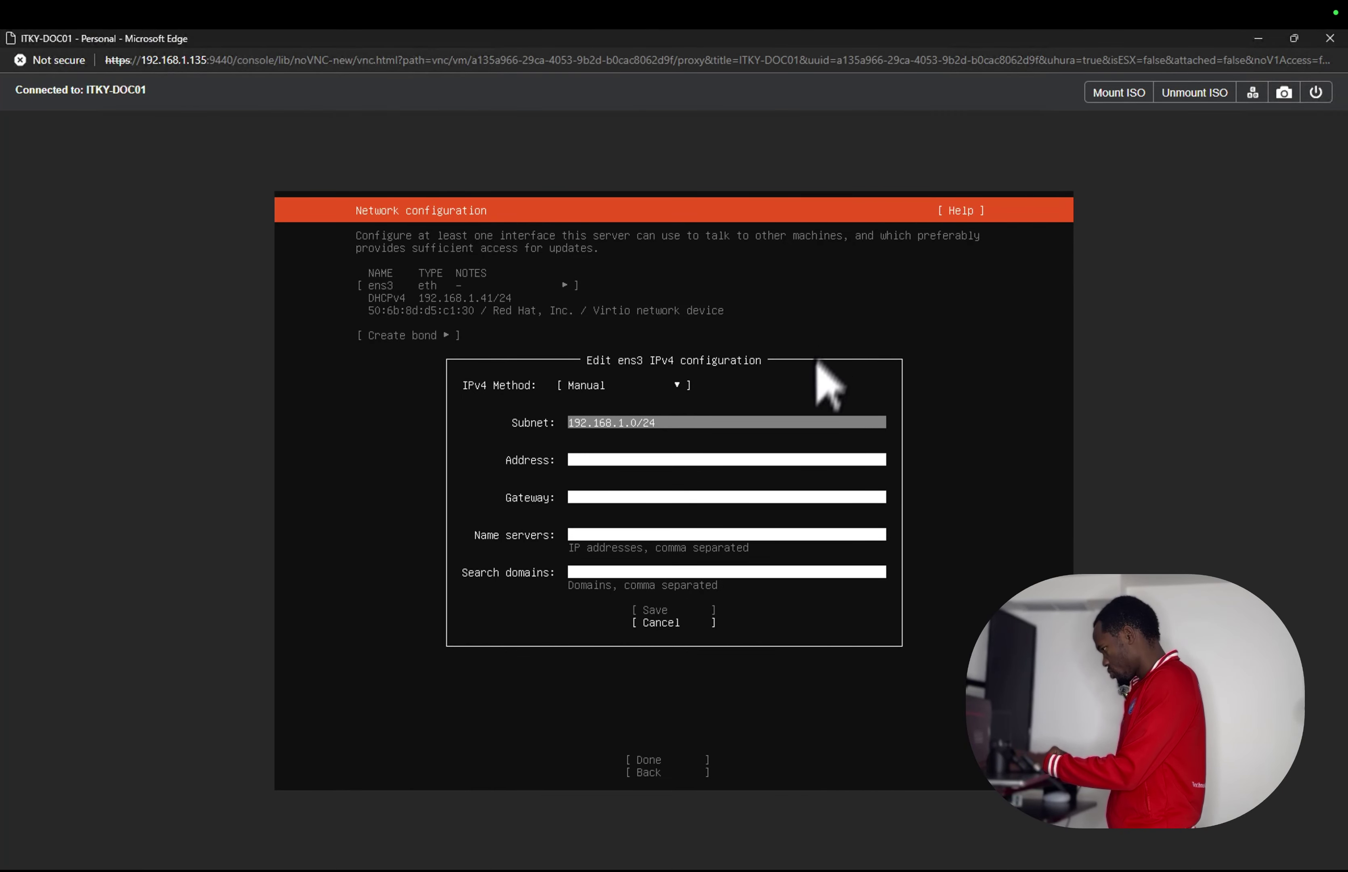
Set the ens3 IPv4 address to 192.168.1.171
{"action": "key", "text": "Tab"}
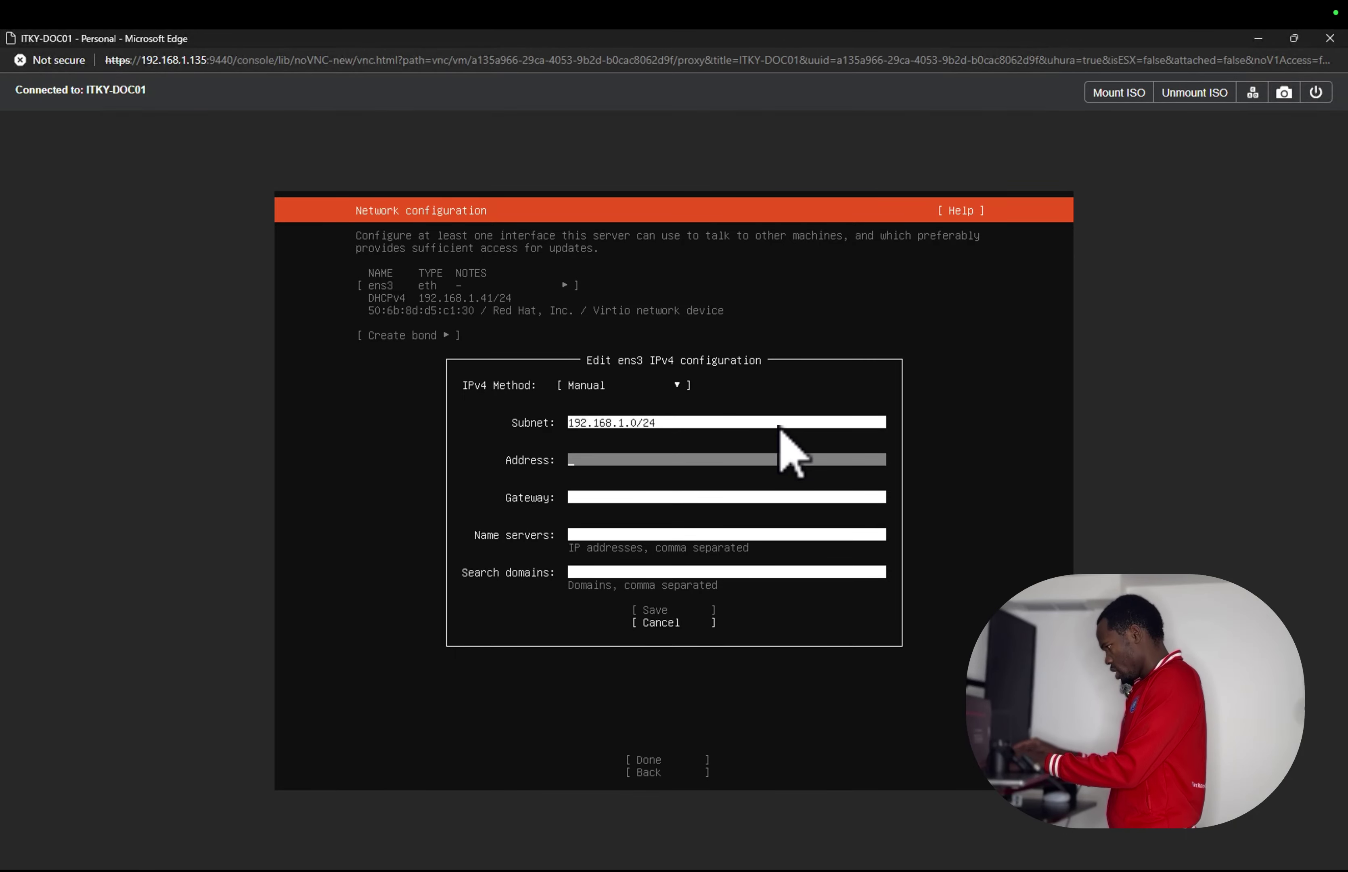
{"action": "type", "text": "192.168.1."}
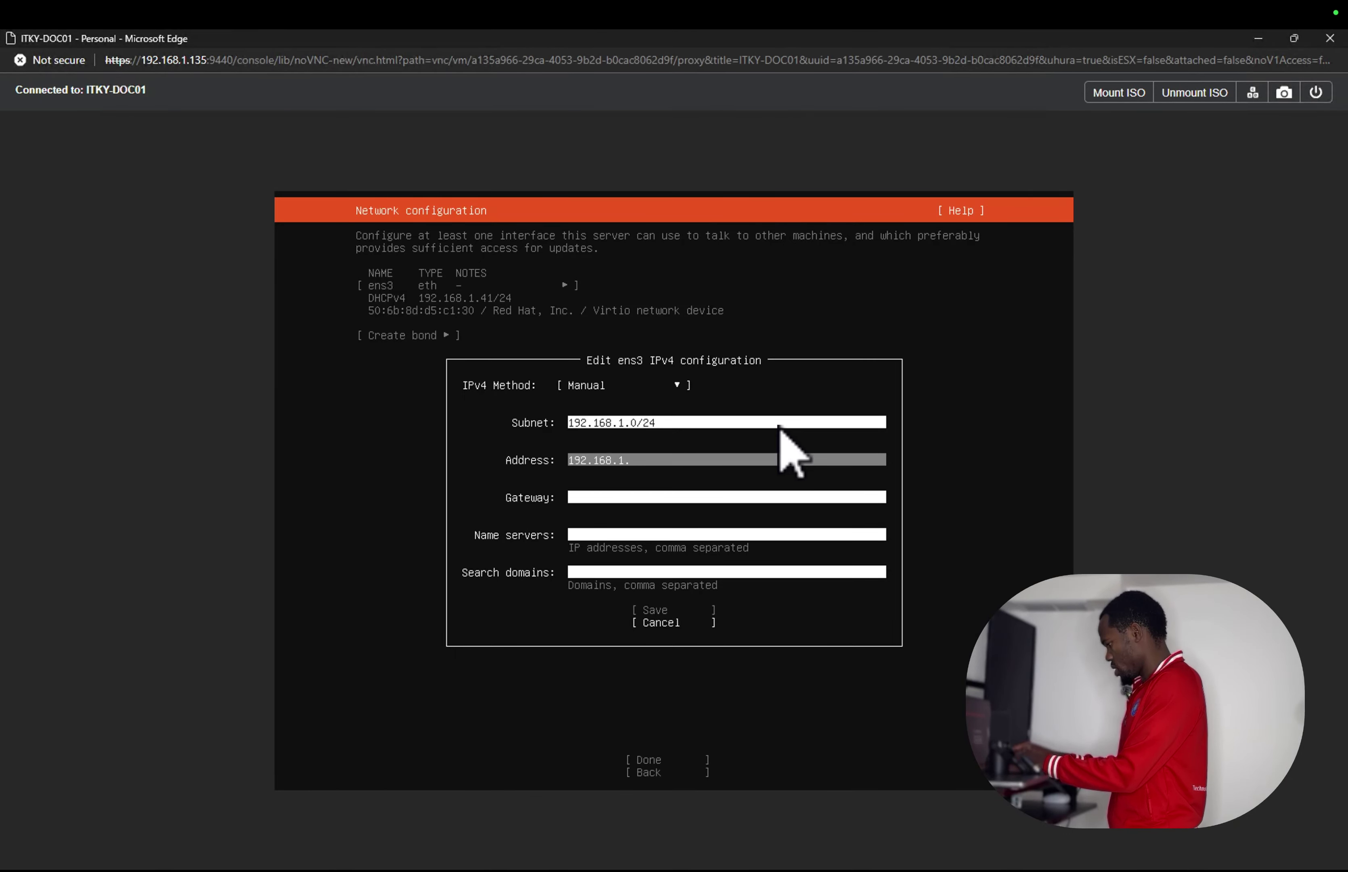
{"action": "type", "text": "171"}
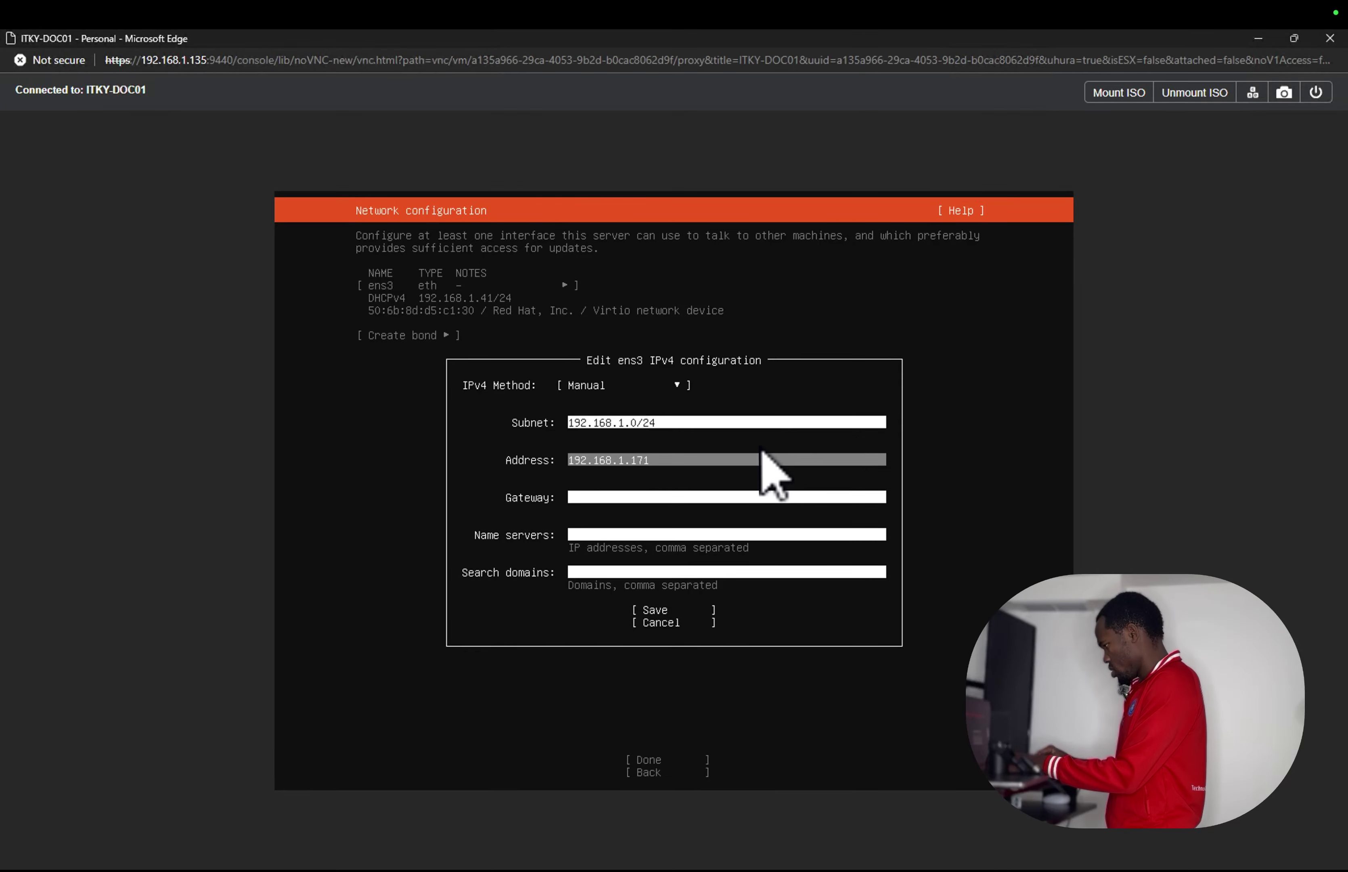
Set the ens3 IPv4 gateway to 192.168.1.254
{"action": "key", "text": "Tab"}
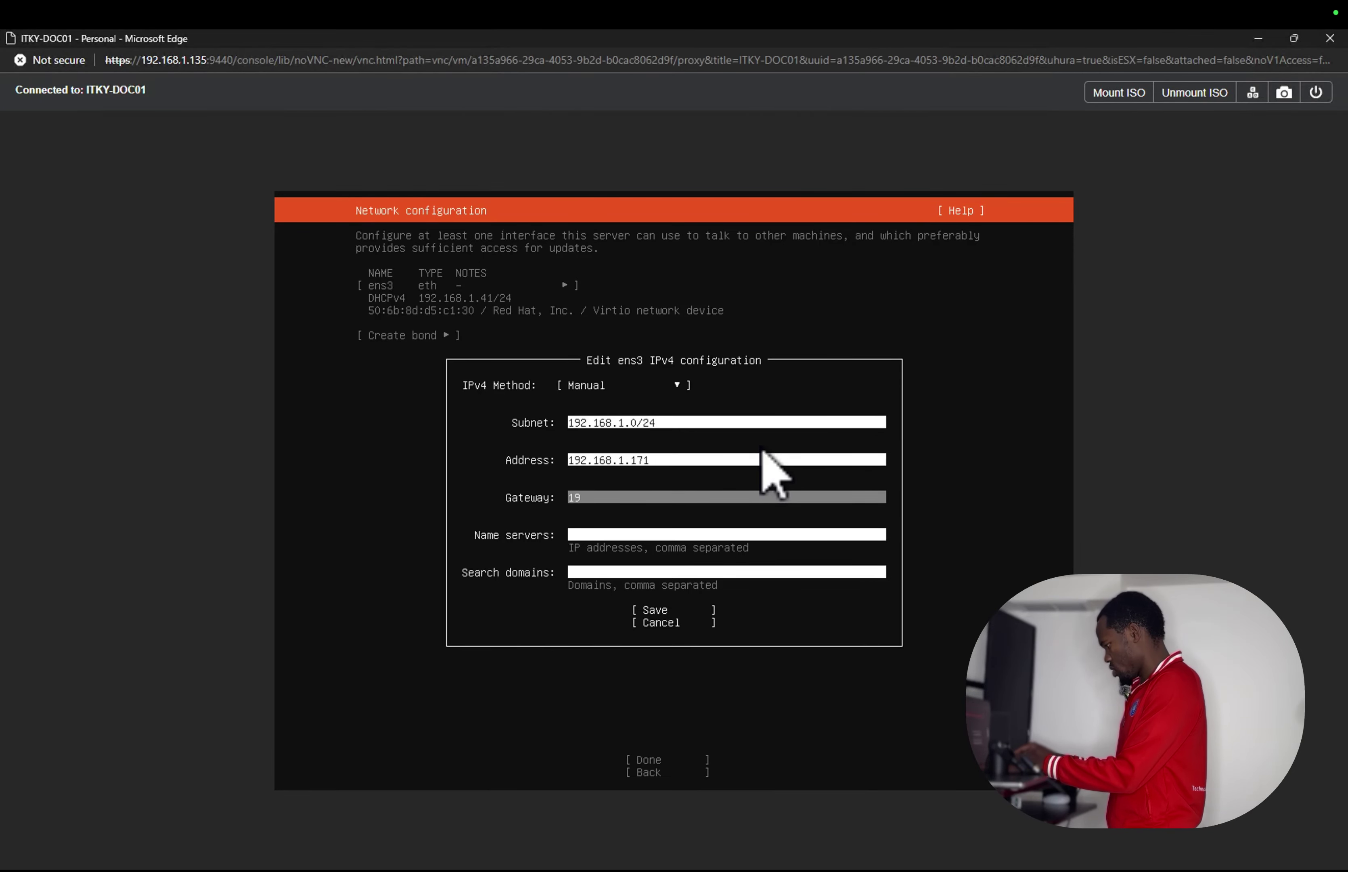
{"action": "type", "text": "192.16"}
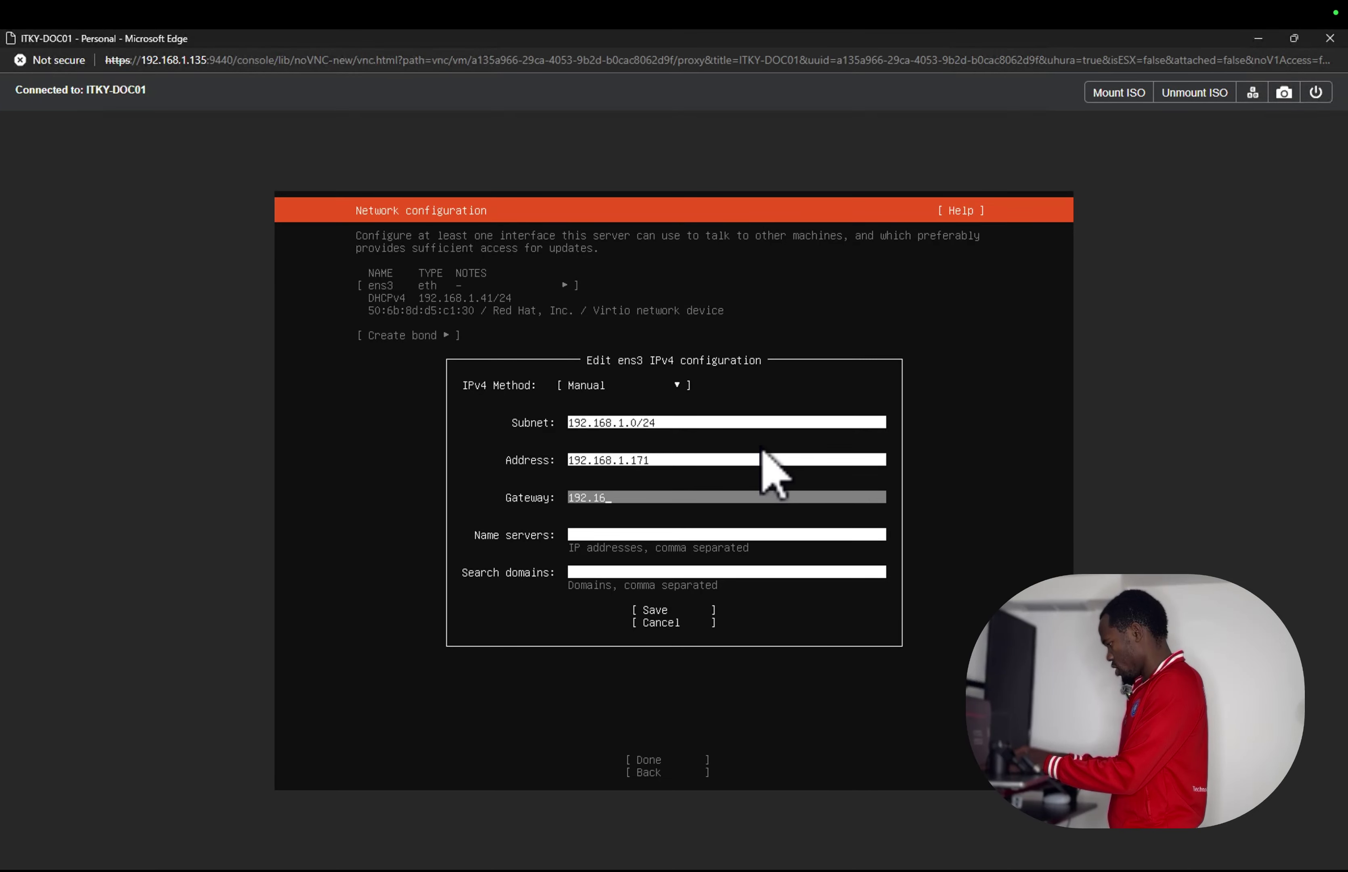
{"action": "type", "text": "8."}
{"action": "type", "text": ".1"}
{"action": "key", "text": "BackSpace"}
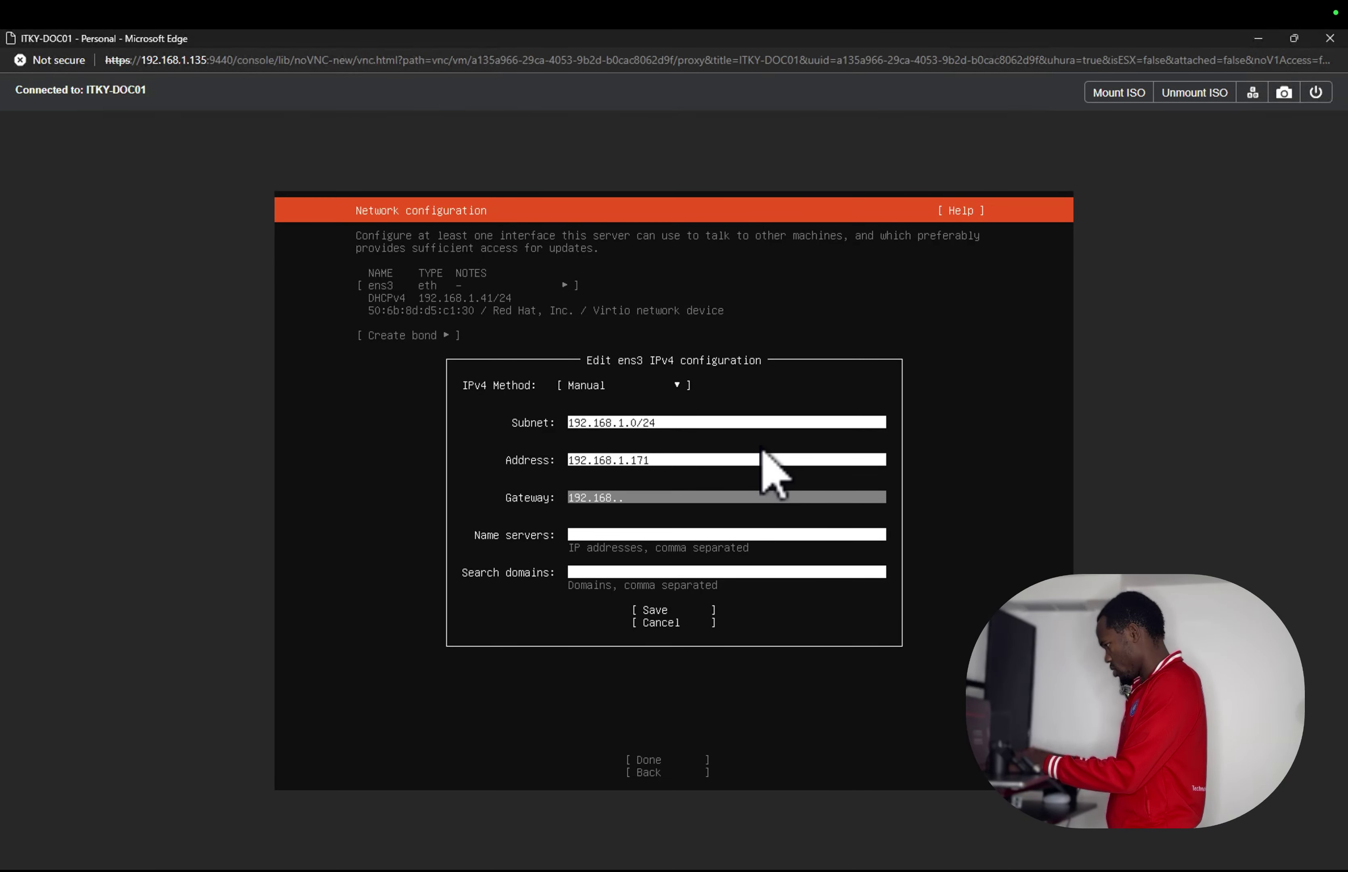
{"action": "type", "text": "1"}
{"action": "type", "text": ".254"}
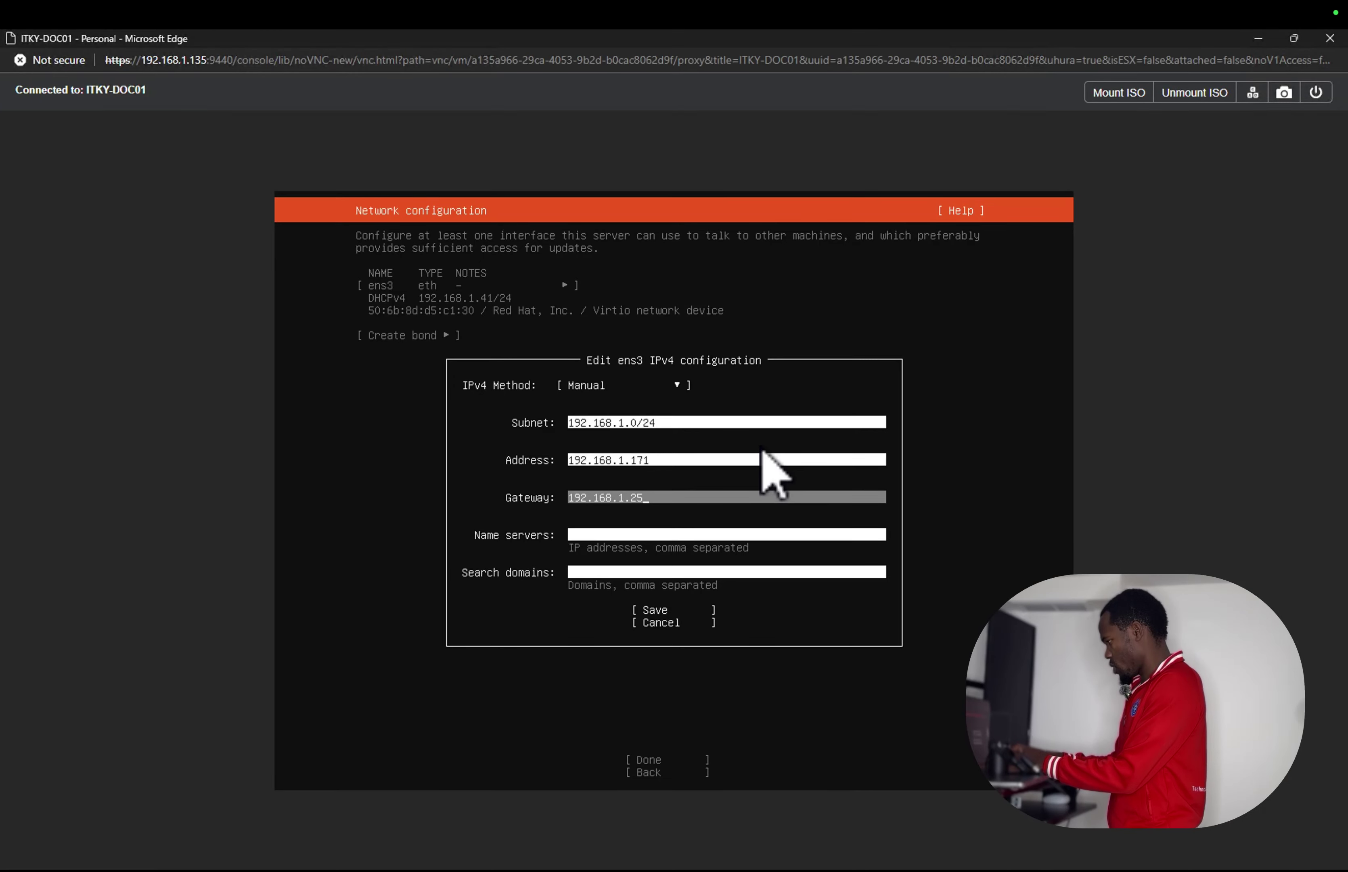
Change the ens3 IPv4 address to 192.168.1.71
{"action": "key", "text": "Up"}
{"action": "key", "text": "Up"}
{"action": "key", "text": "Up"}
{"action": "key", "text": "Down"}
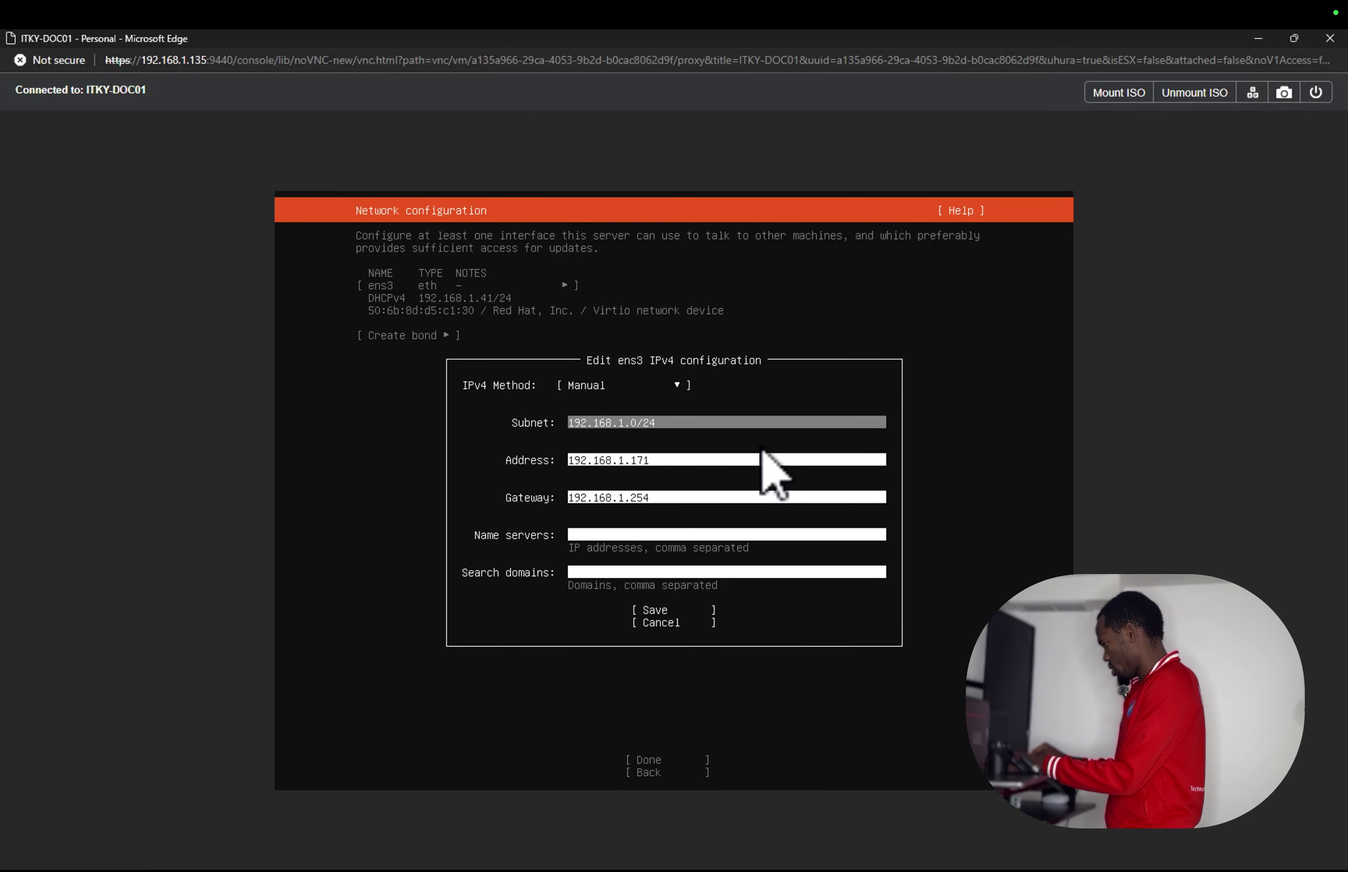
{"action": "key", "text": "Down"}
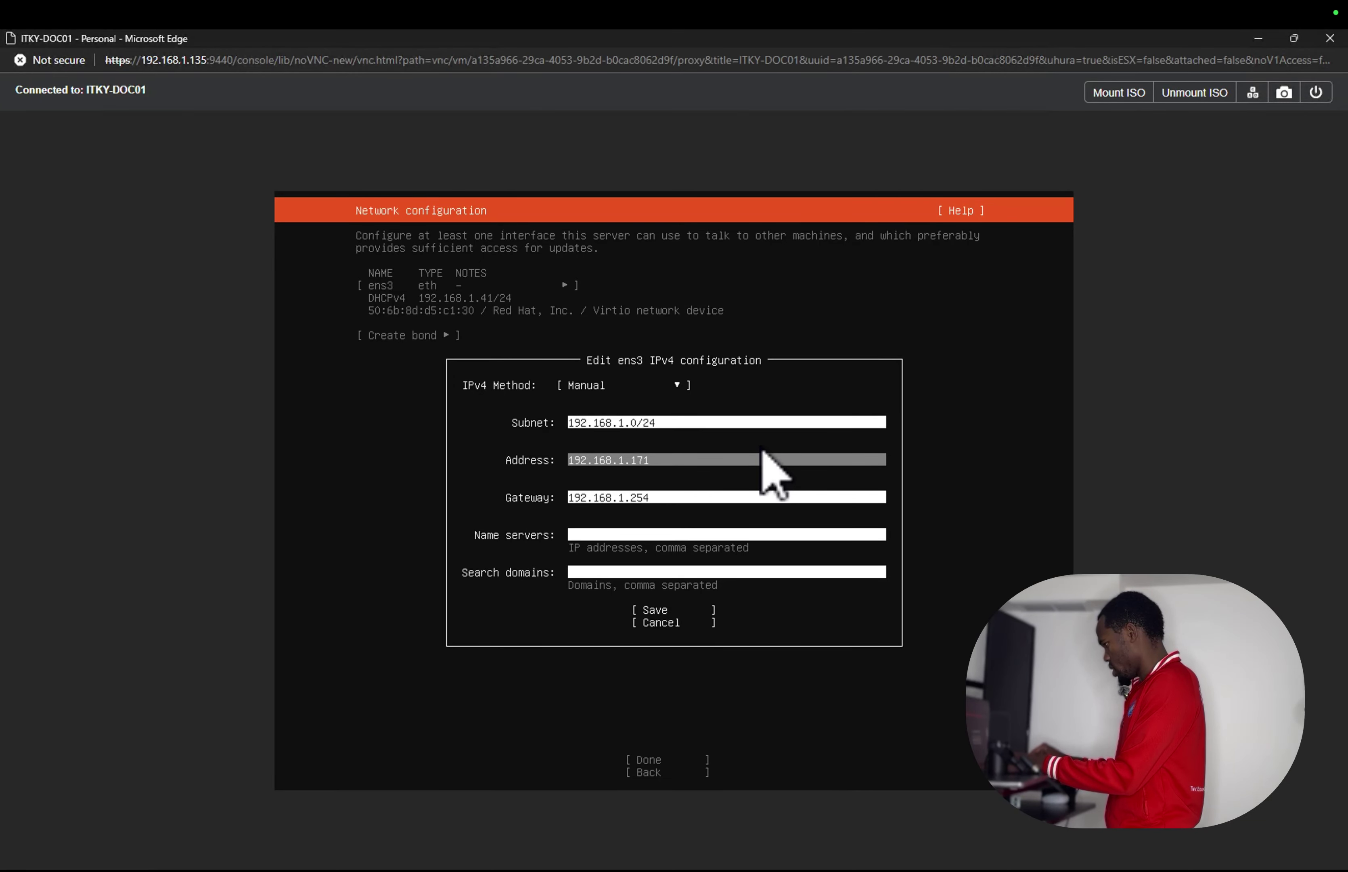
{"action": "key", "text": "BackSpace"}
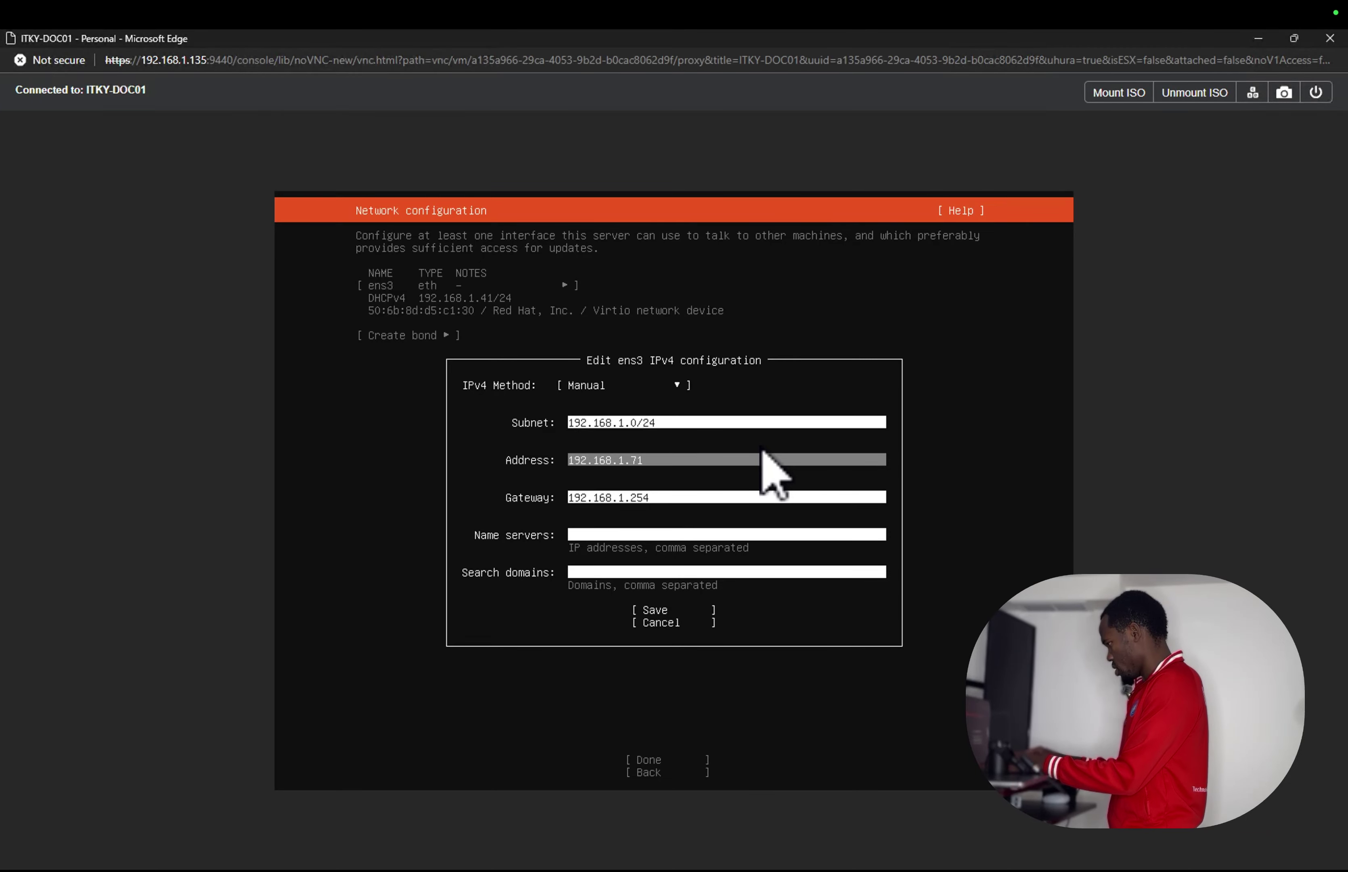
{"action": "key", "text": "Down"}
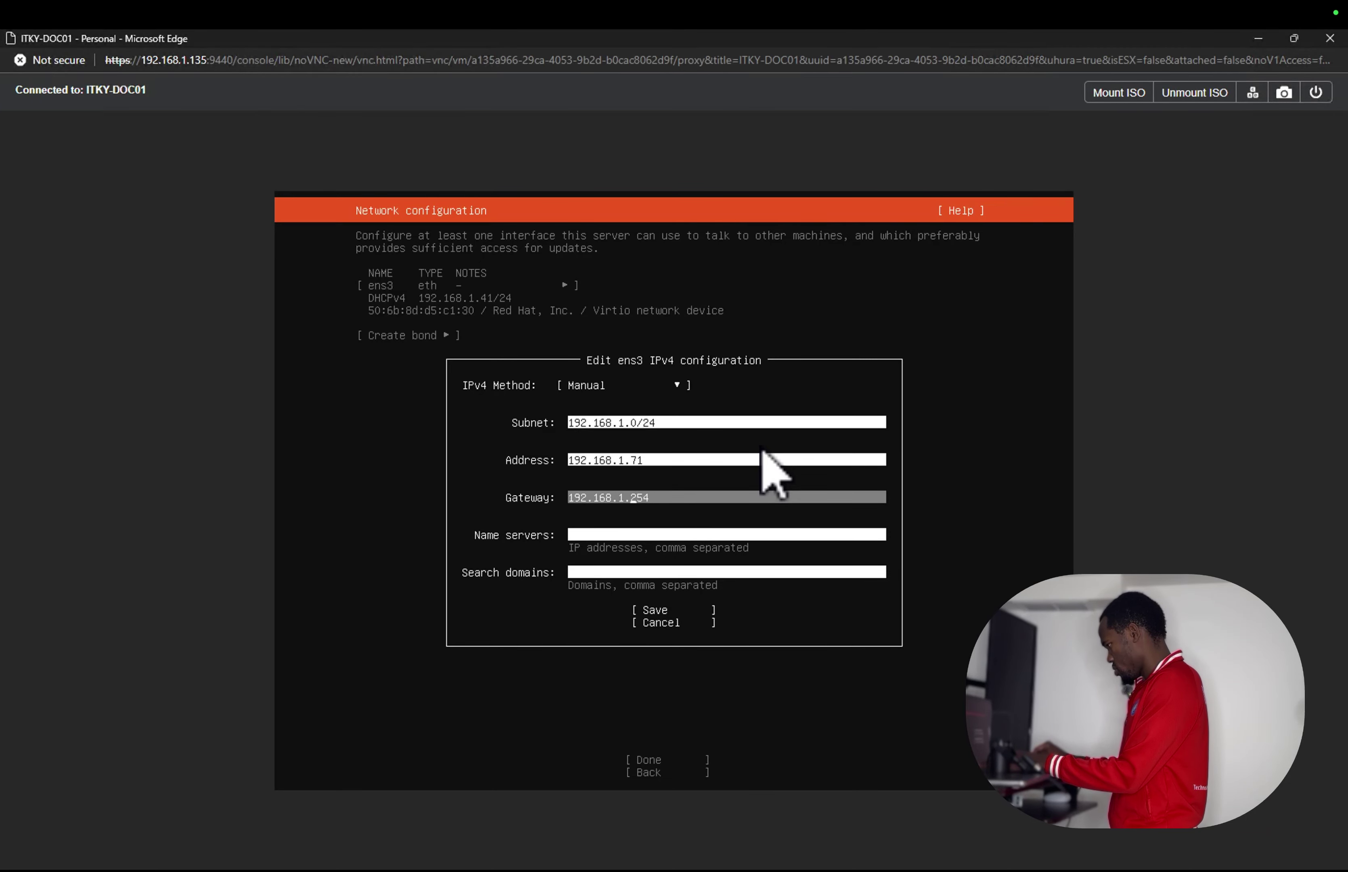
Set the ens3 IPv4 name servers to 192.168.1.110,208.67.222.222
{"action": "key", "text": "Down"}
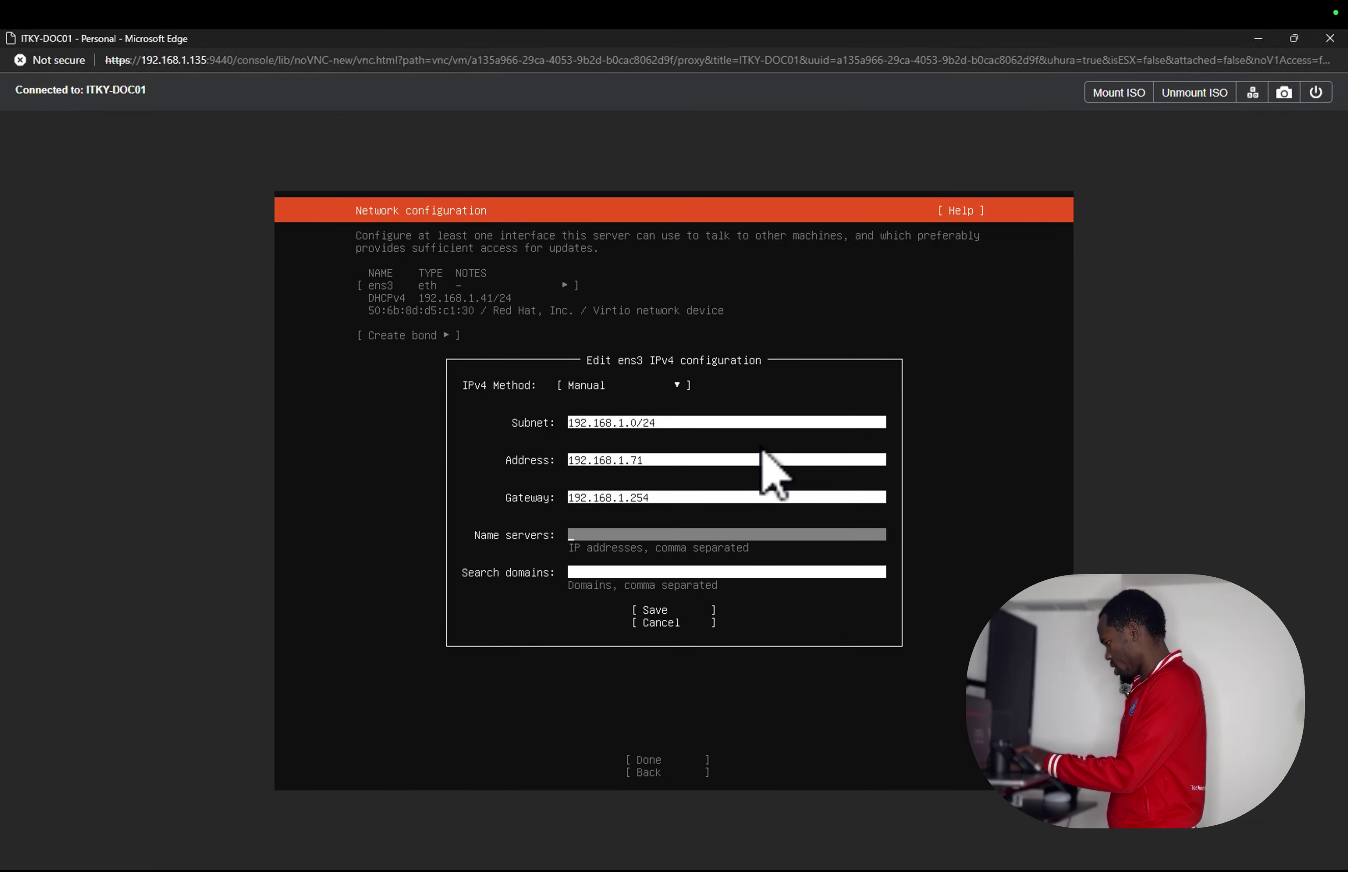
{"action": "type", "text": "192.168"}
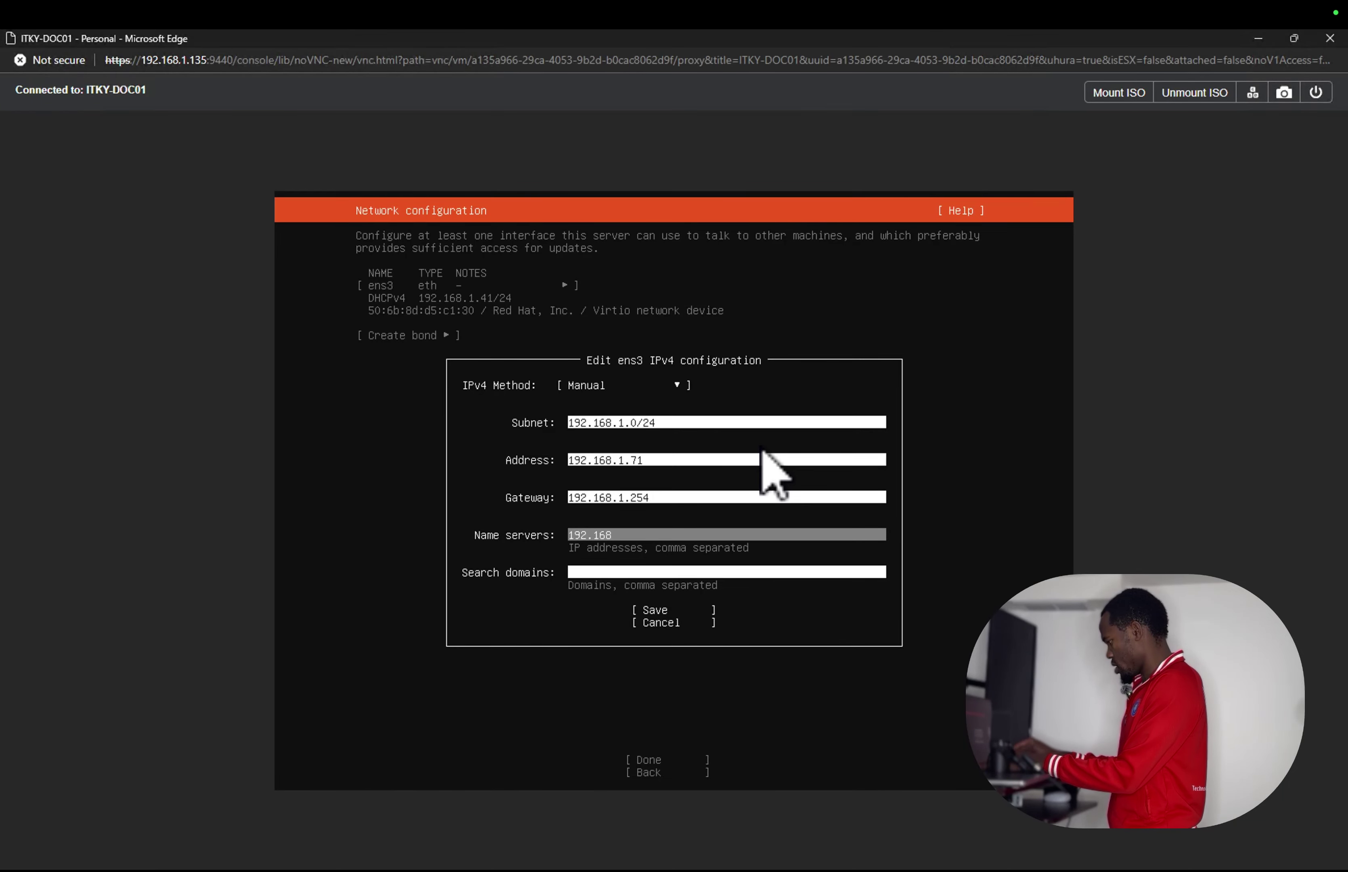
{"action": "type", "text": ".1.11"}
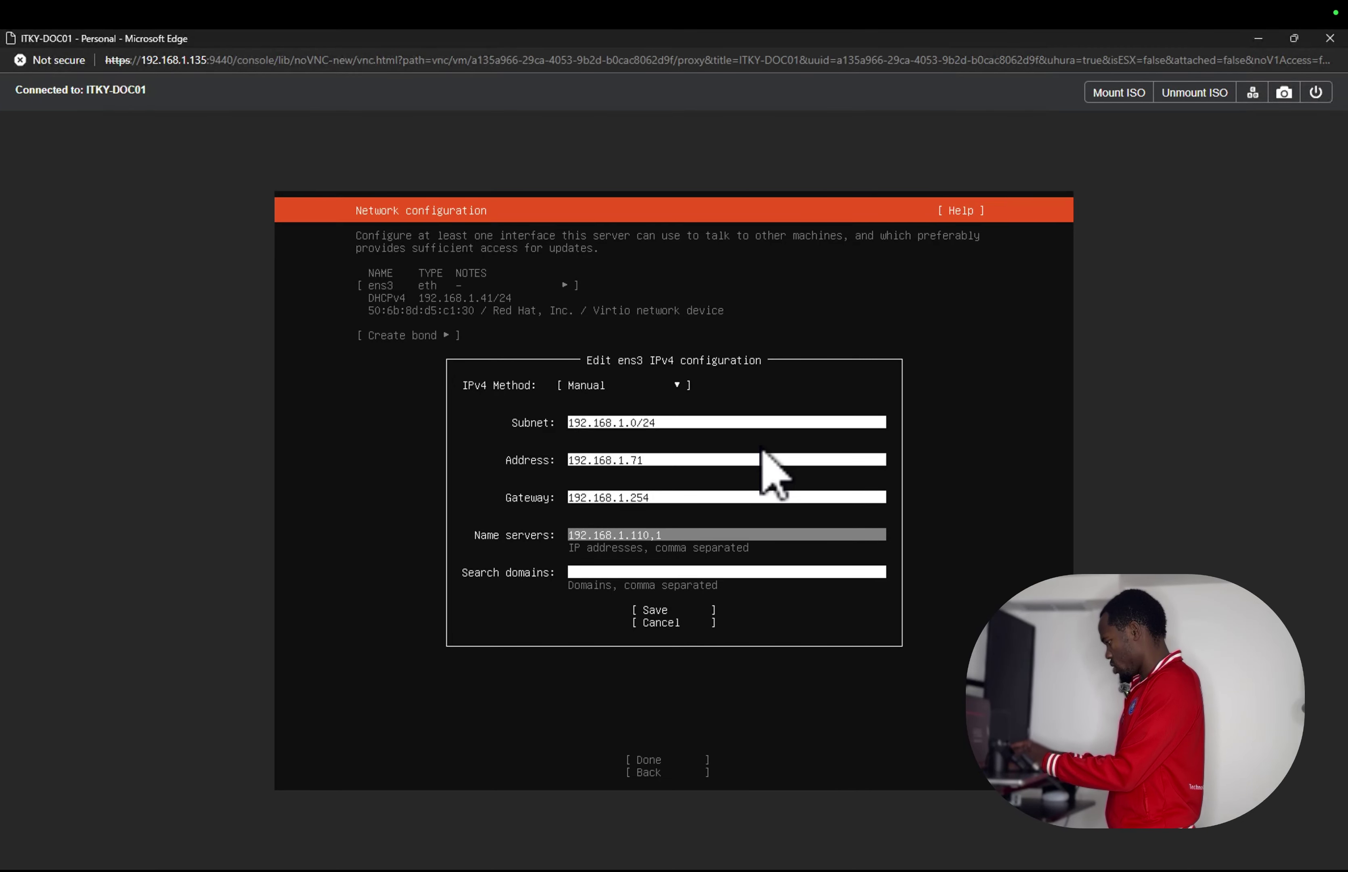
{"action": "type", "text": "0,2"}
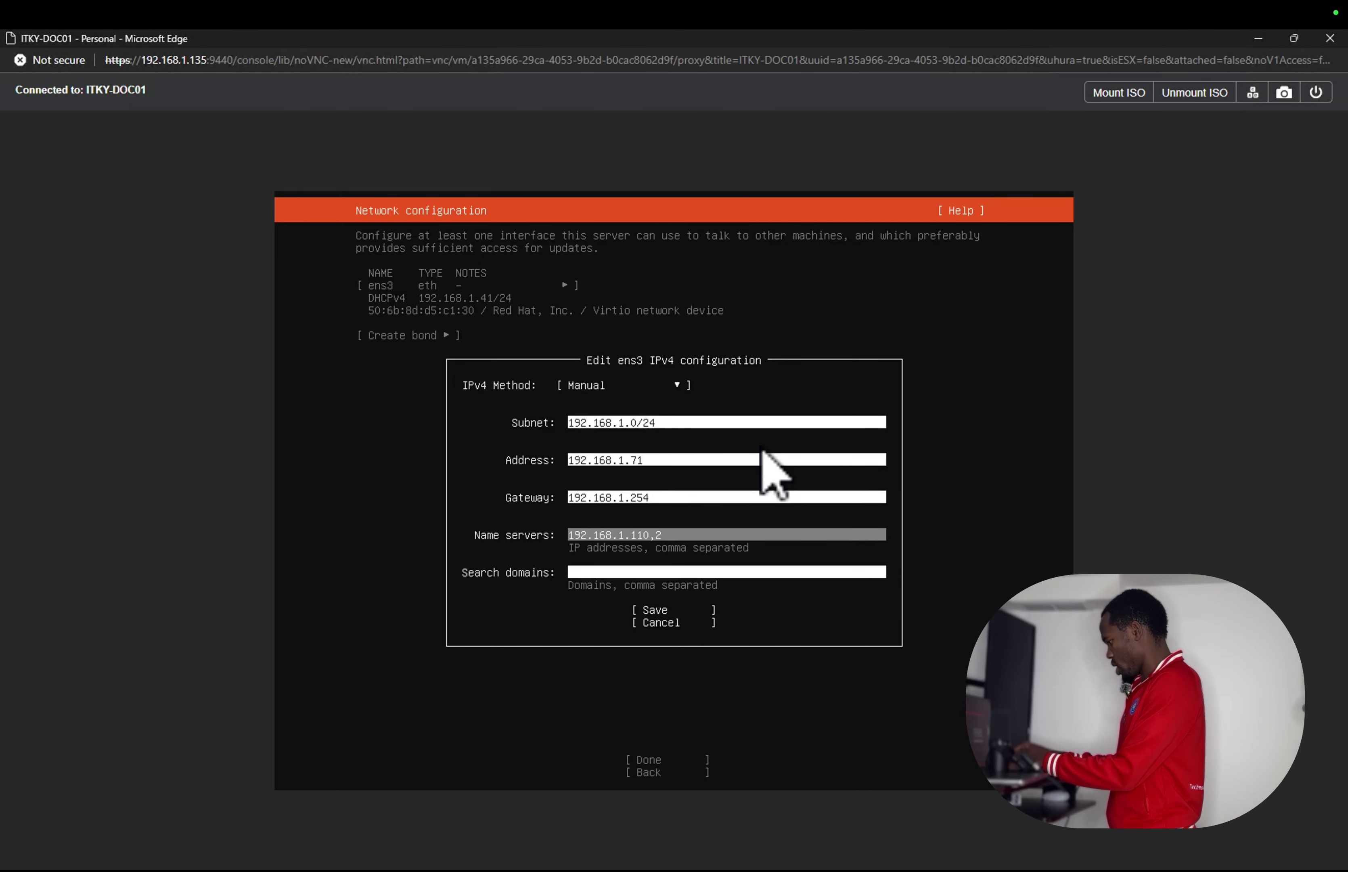
{"action": "type", "text": "08.6"}
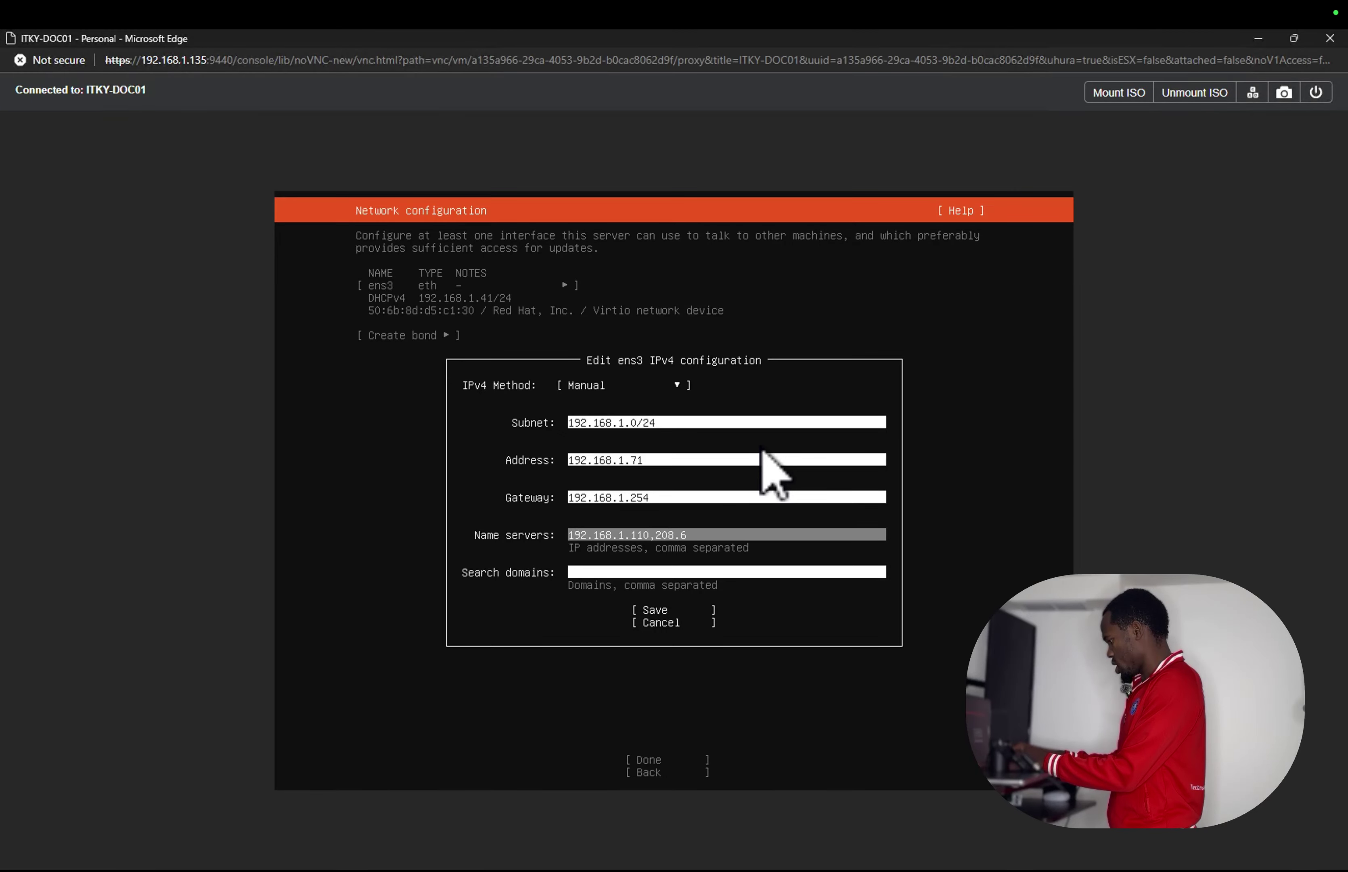
{"action": "type", "text": "7.222."}
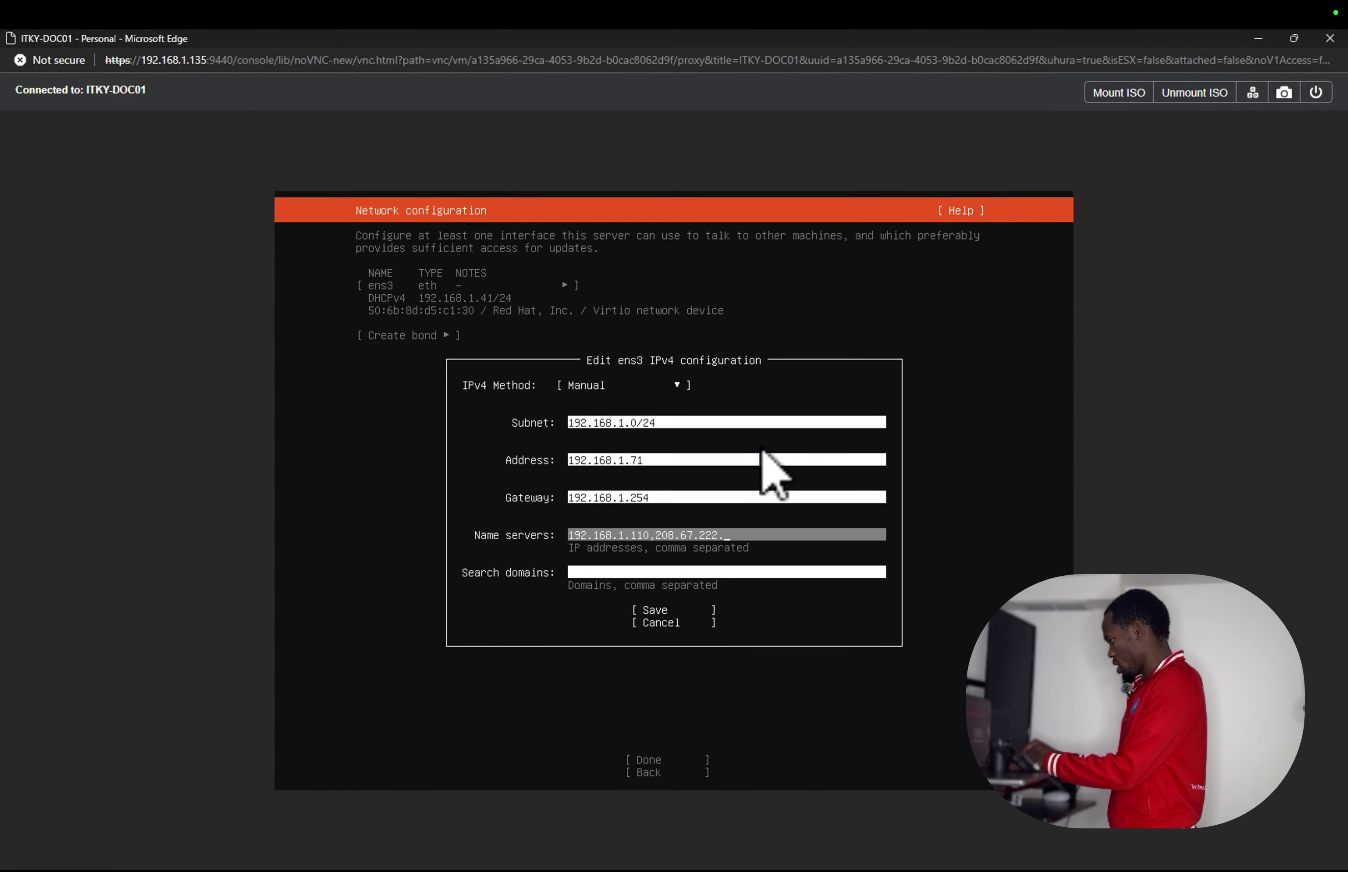
{"action": "type", "text": "222"}
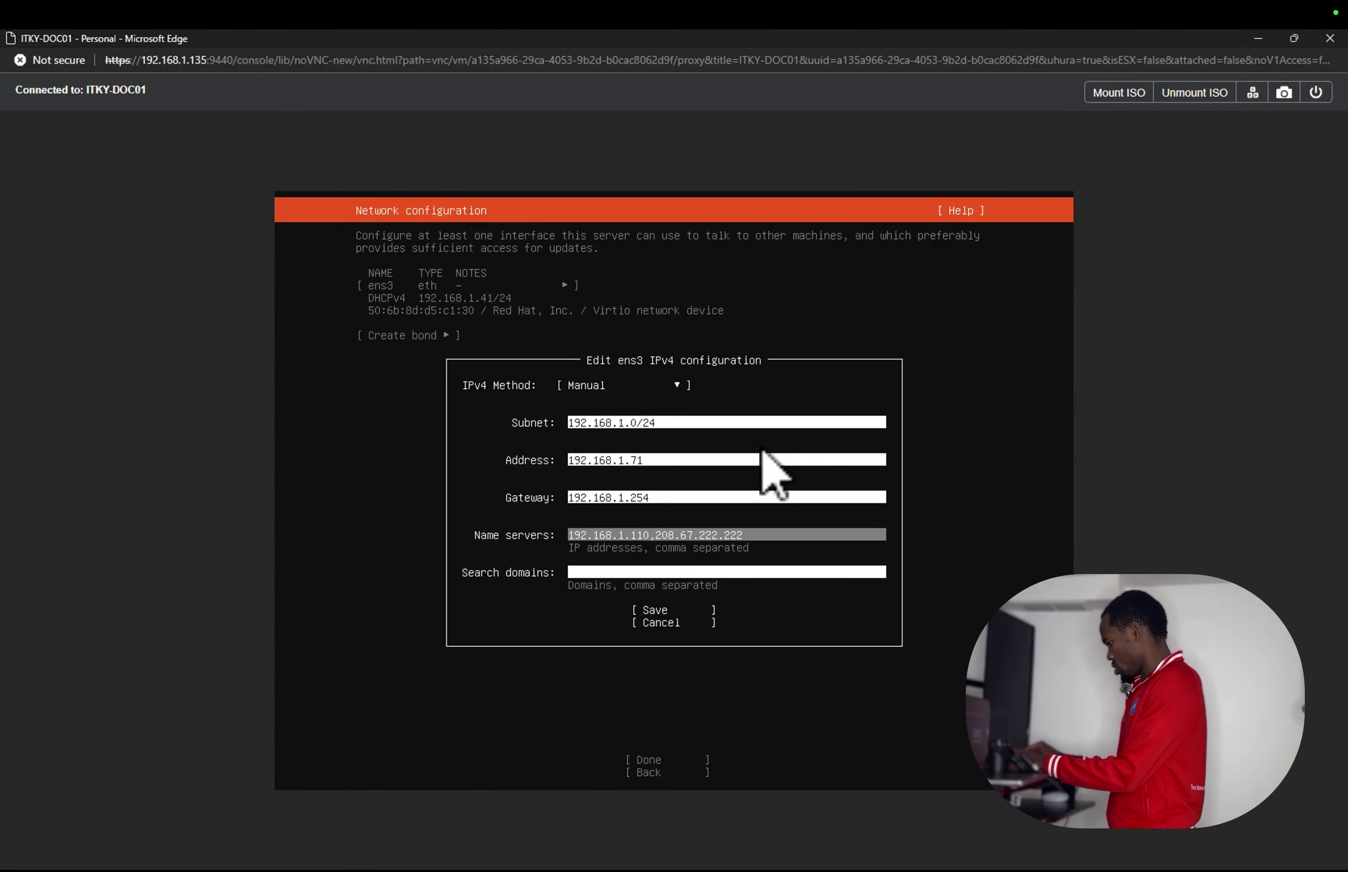